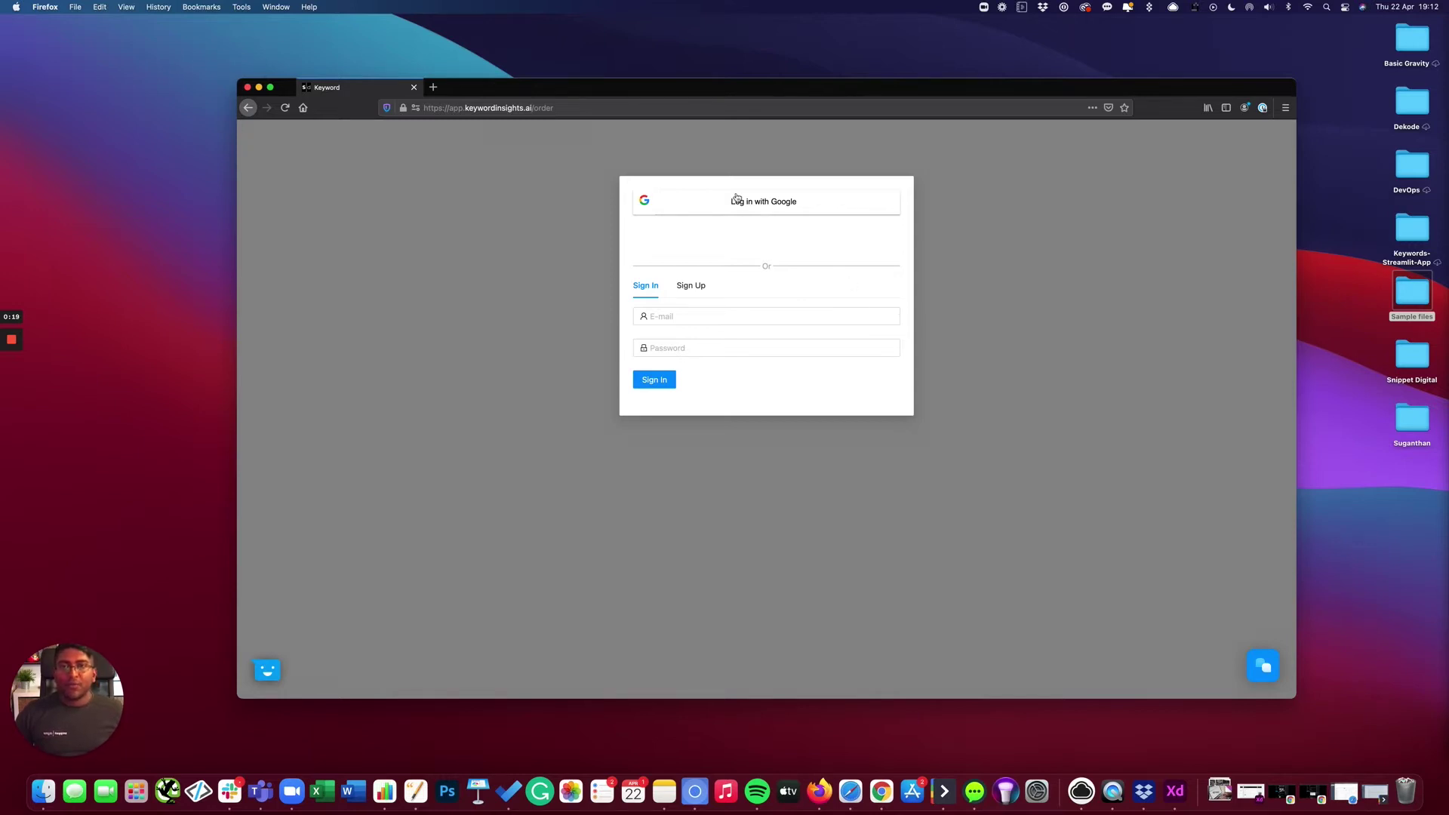
Step: Examine the sign-up option and its e-mail, password and password confirmation fields without filling them in
left_click(531, 108)
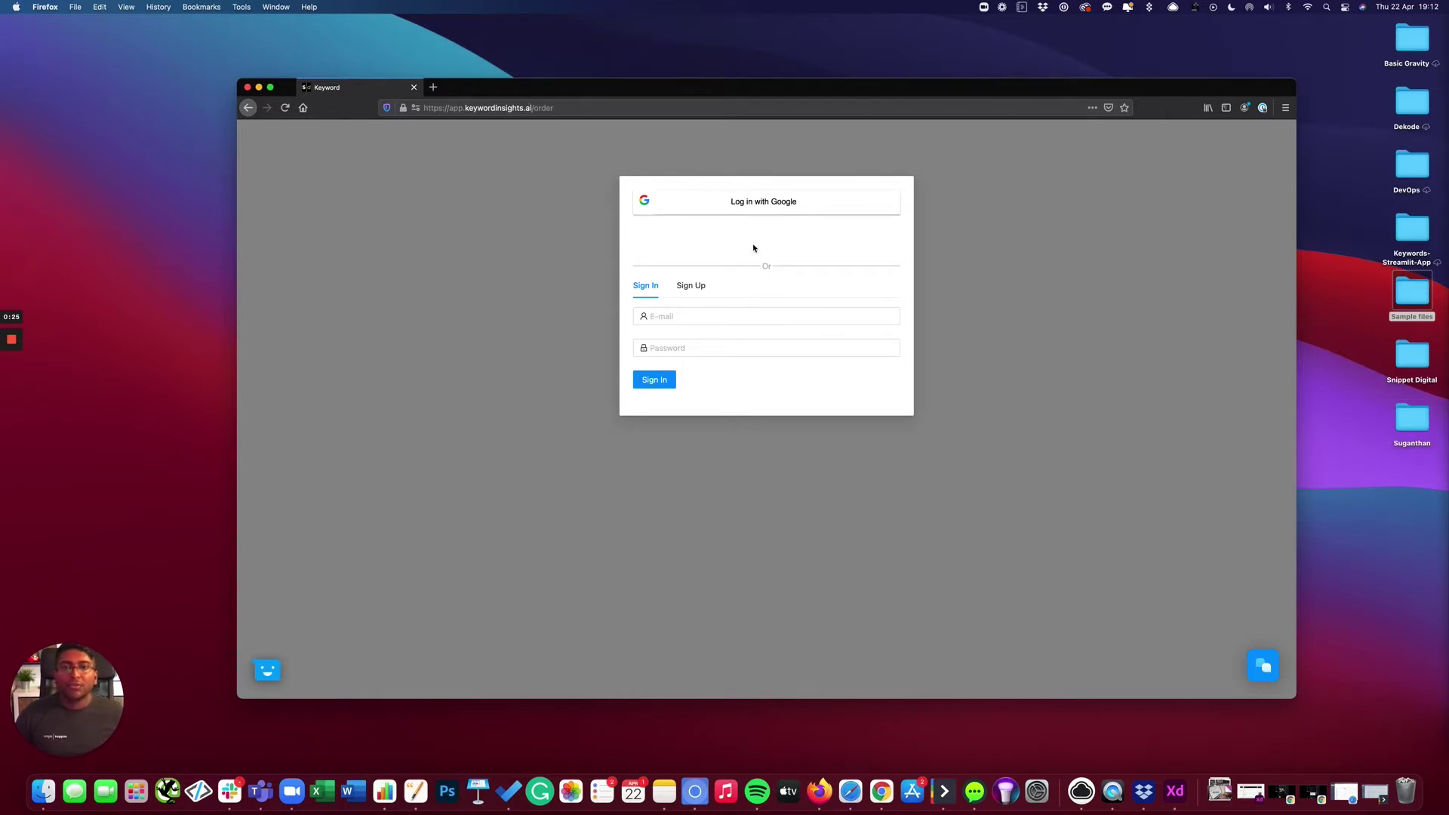
left_click(690, 286)
left_click(688, 318)
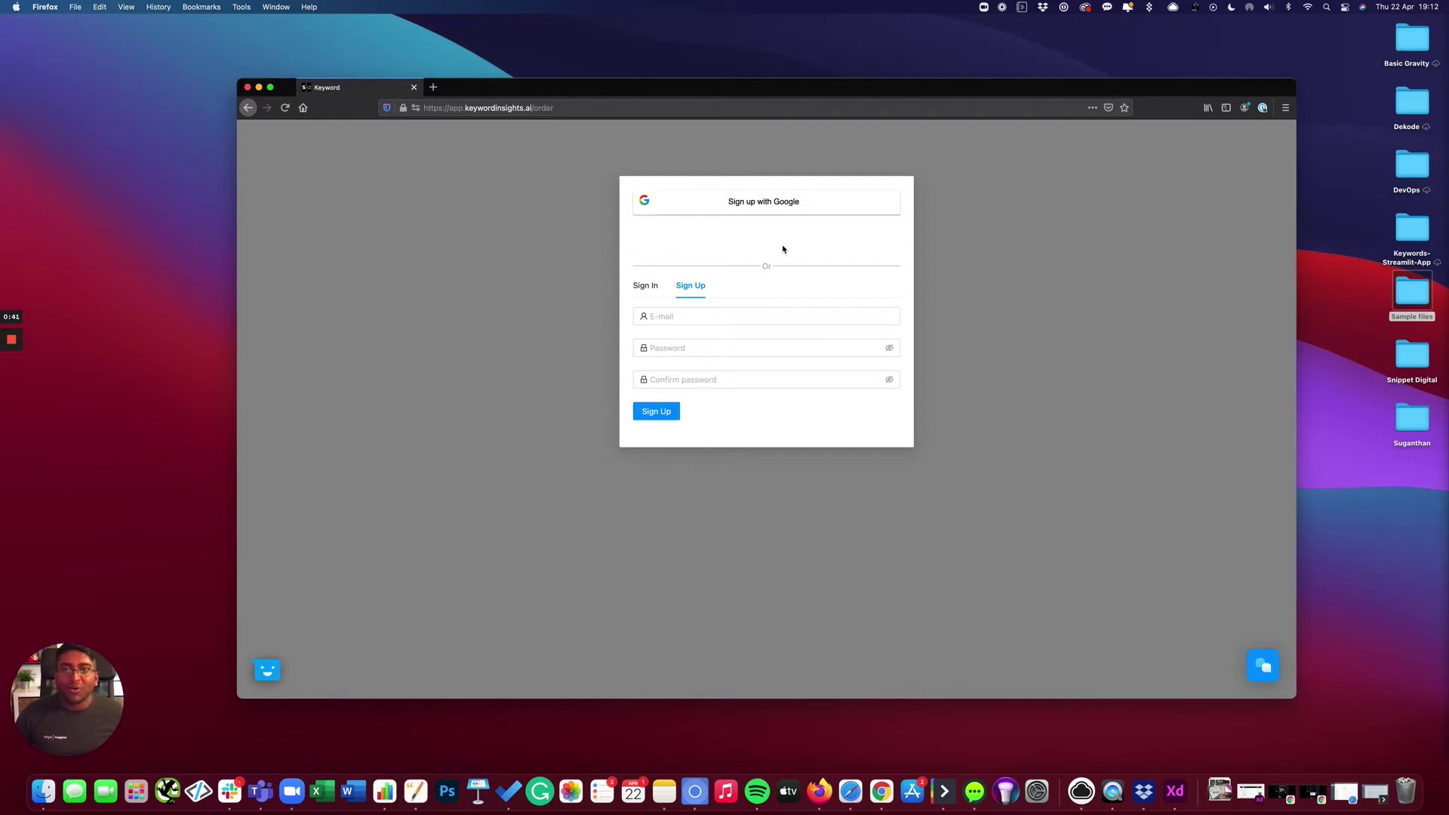
left_click(678, 318)
left_click(769, 275)
left_click(694, 349)
left_click(737, 379)
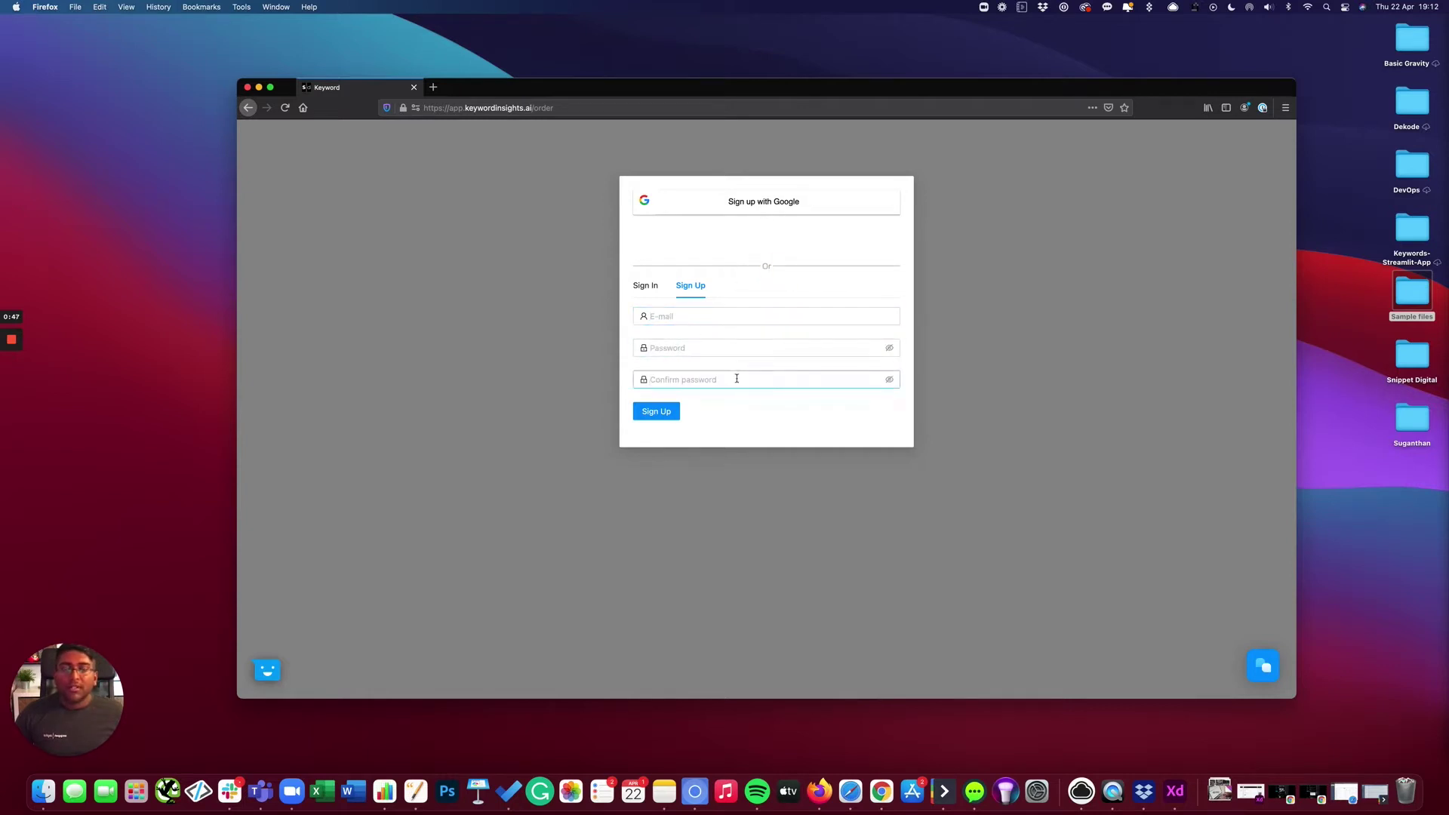
left_click(692, 363)
left_click(688, 350)
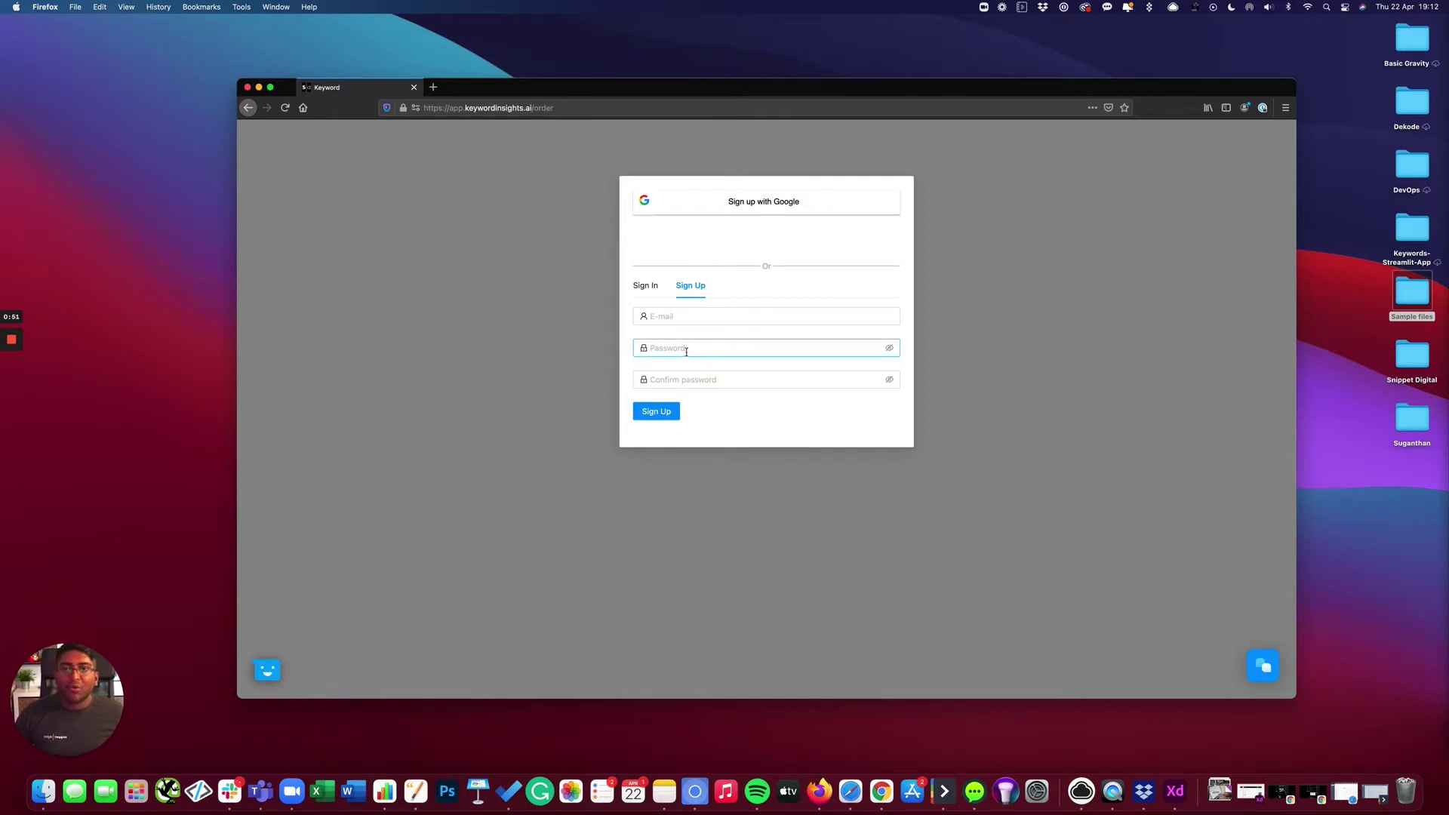
left_click(785, 394)
left_click(676, 348)
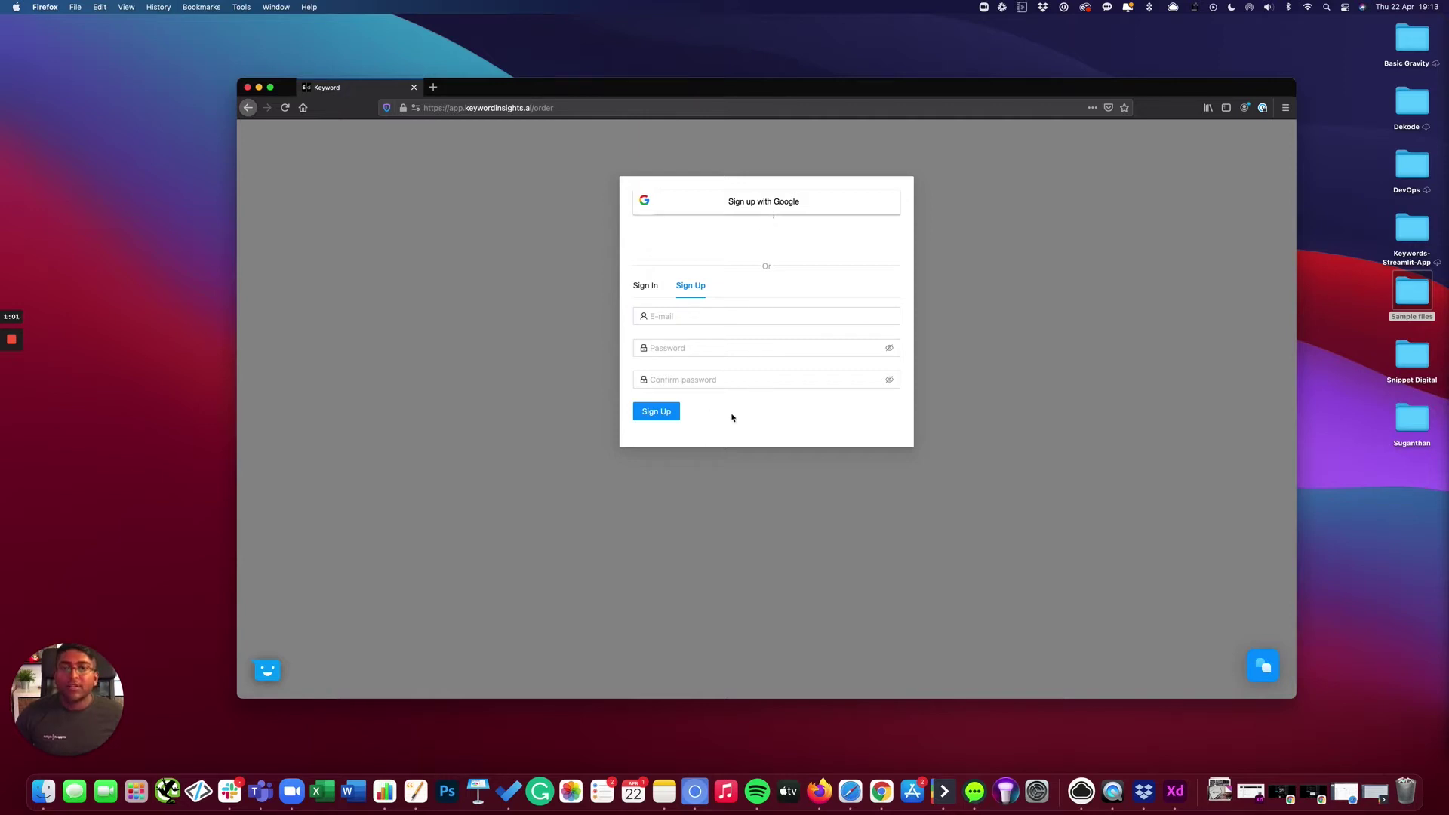
Step: Sign in to the existing account using the saved login's e-mail and password
left_click(646, 285)
left_click(694, 315)
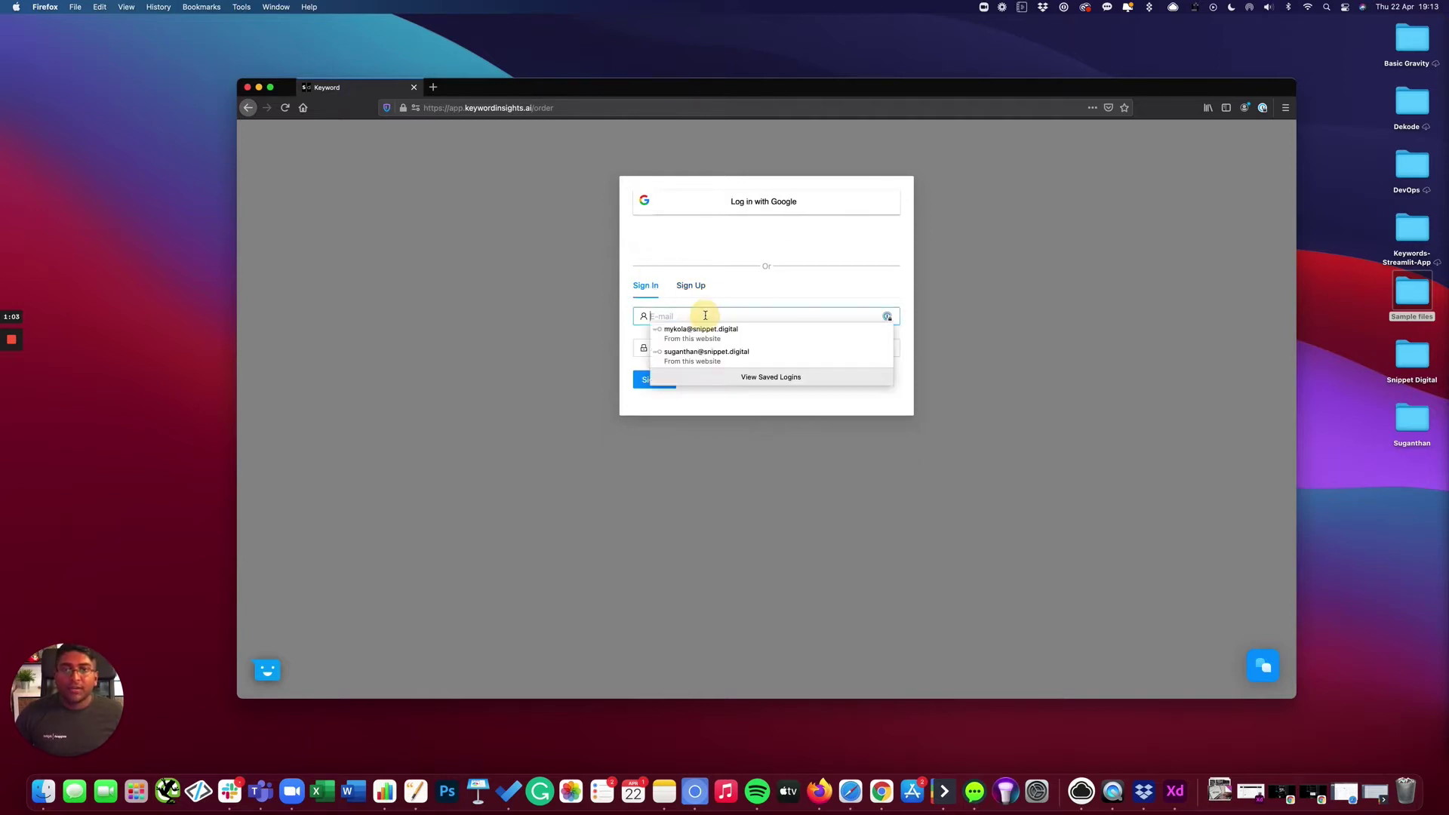
left_click(706, 355)
left_click(654, 381)
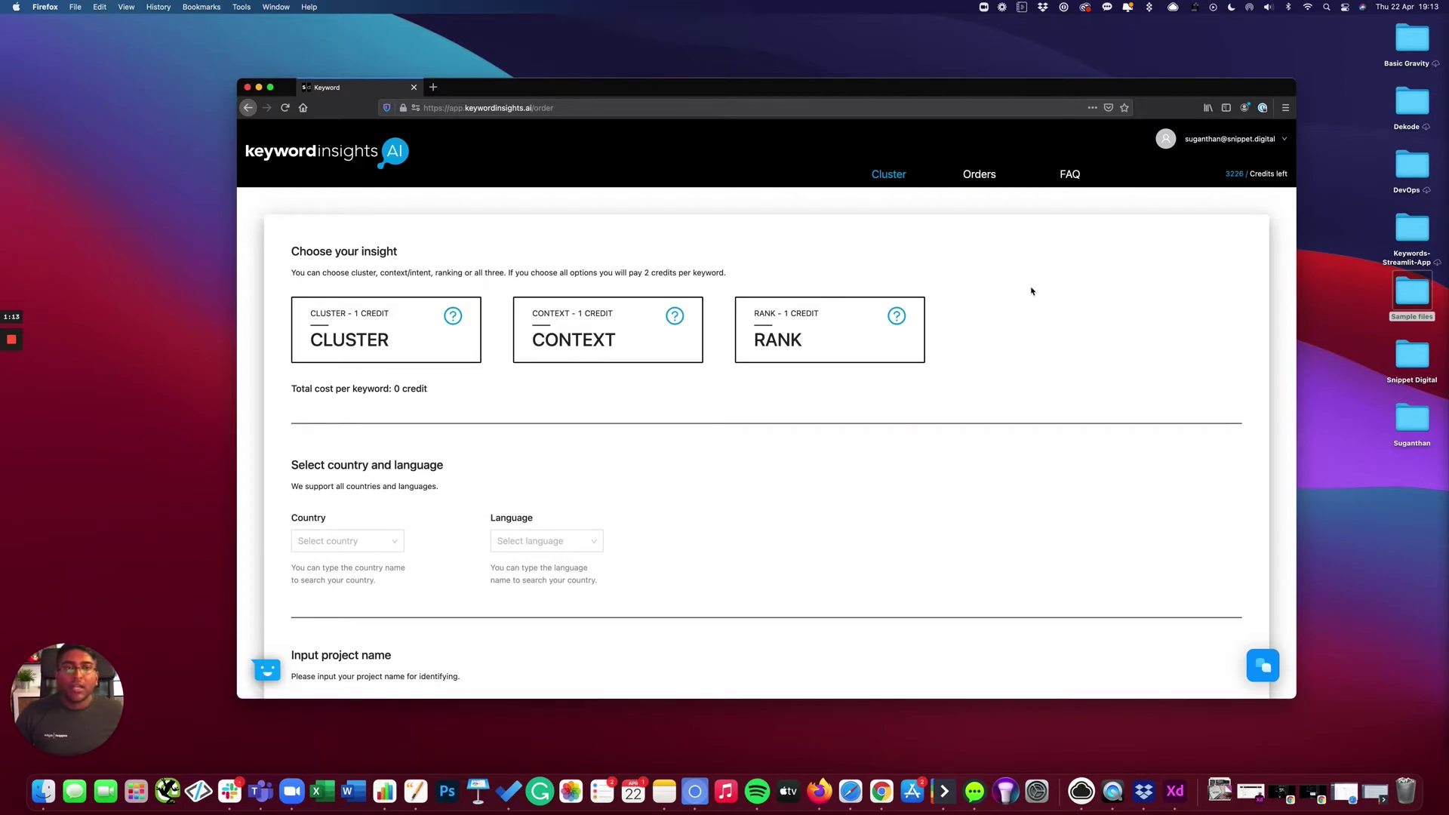
Step: Choose all three insights for the order: Cluster, Context and Rank
left_click_drag(867, 93, 856, 82)
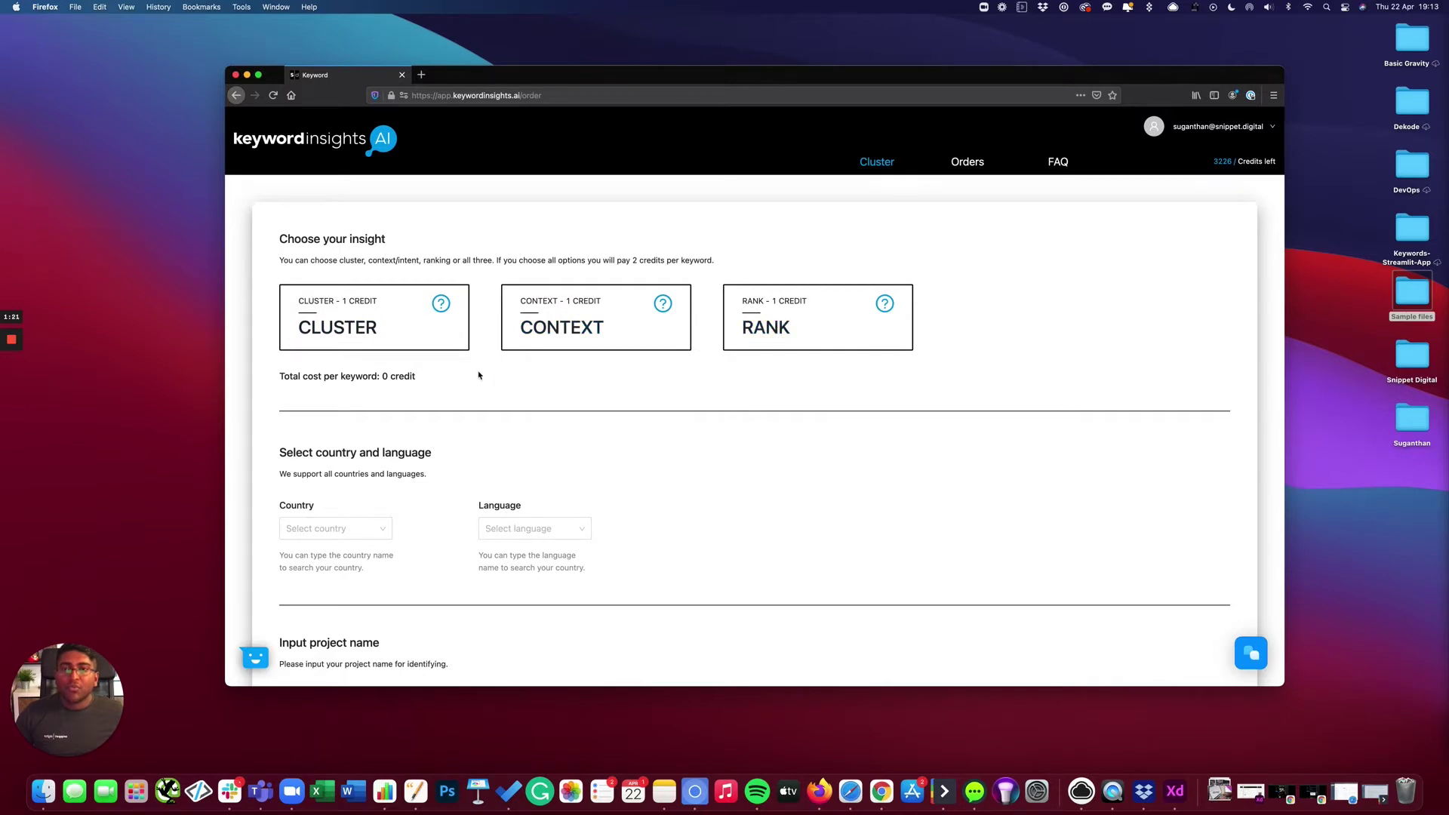
left_click(415, 343)
left_click(592, 334)
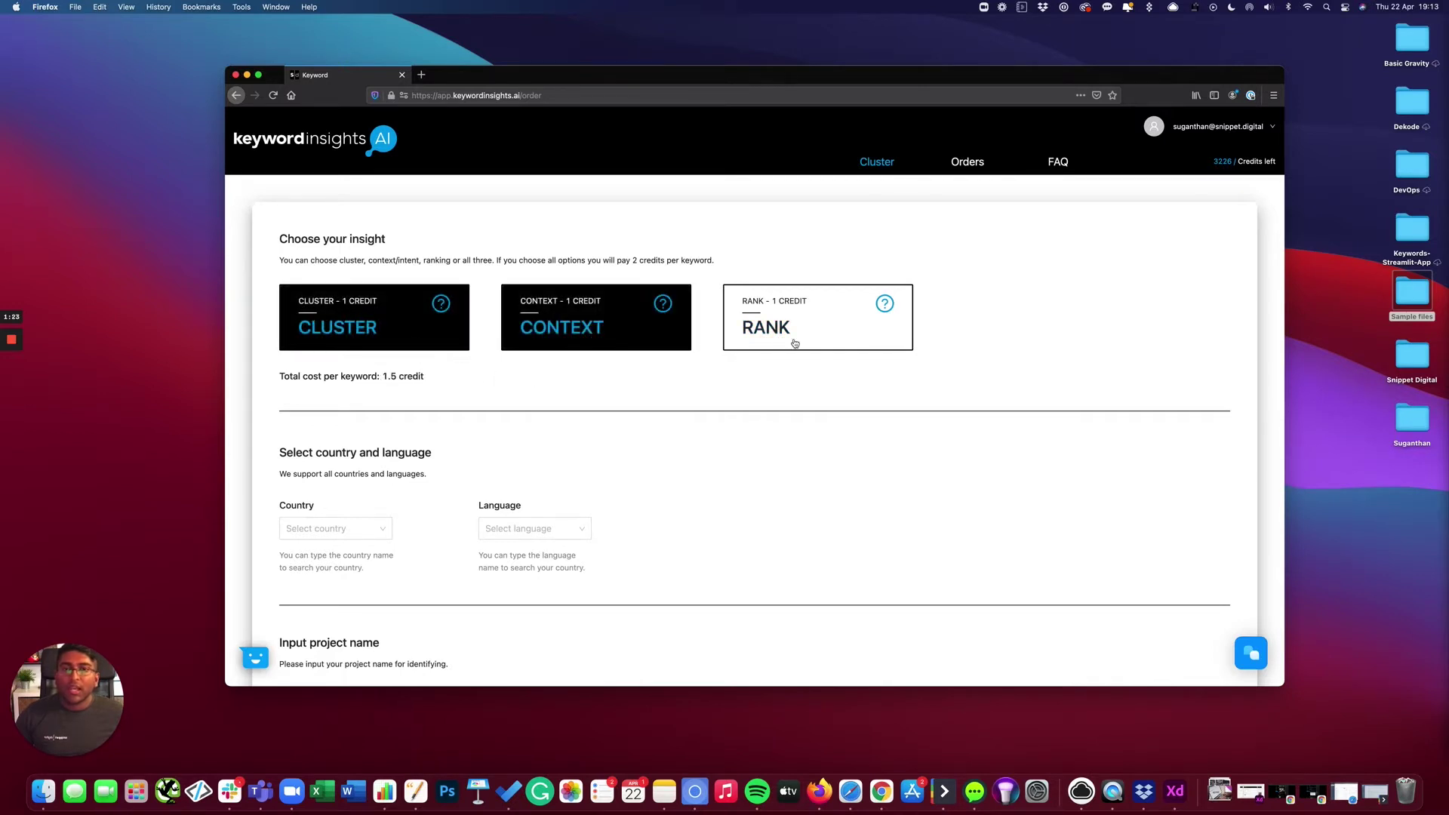
left_click(826, 344)
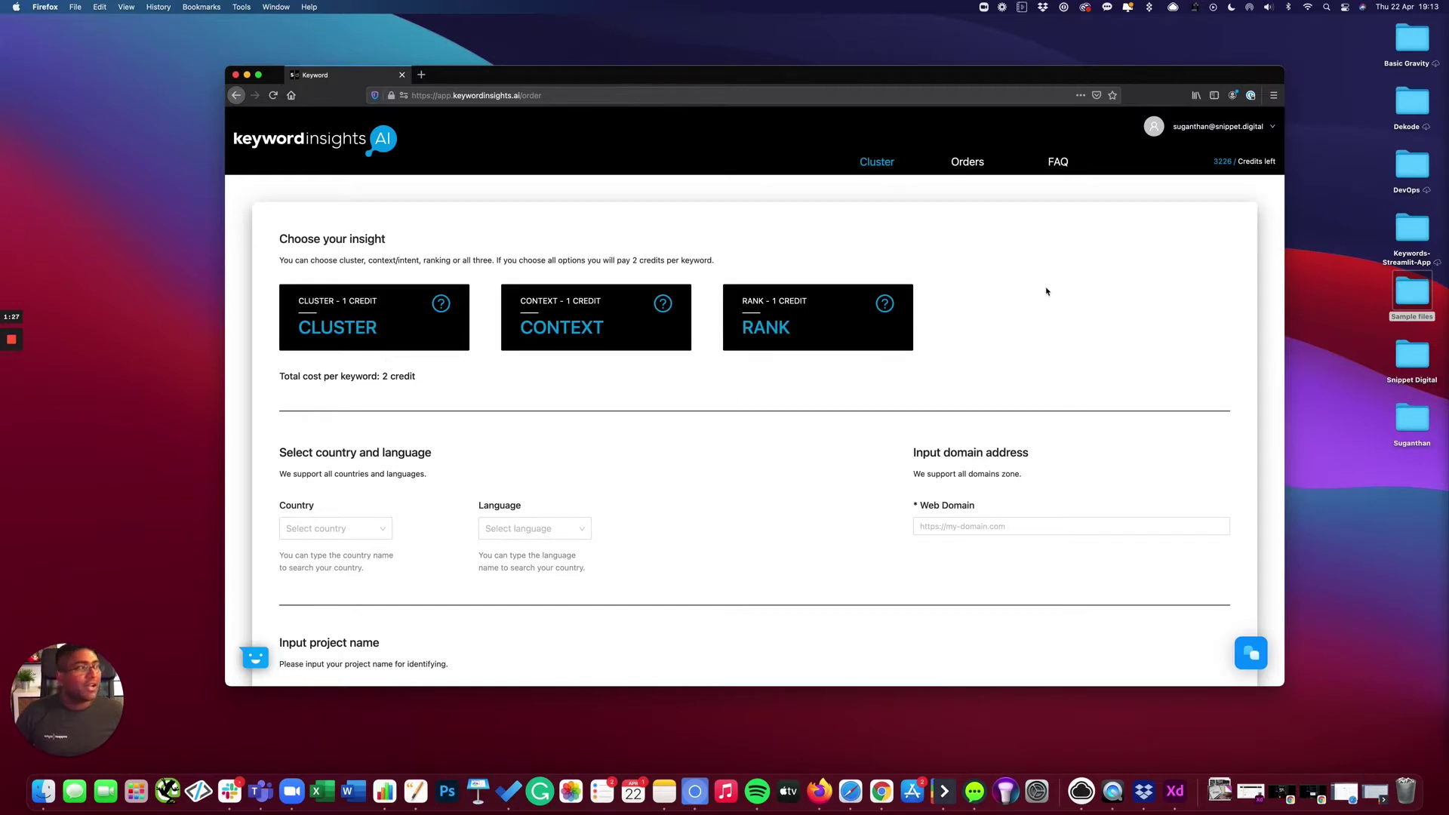
Step: Toggle the Cluster, Context and Rank insights off and back on to compare the cost per keyword
left_click(442, 343)
left_click(444, 342)
left_click(565, 331)
left_click(566, 331)
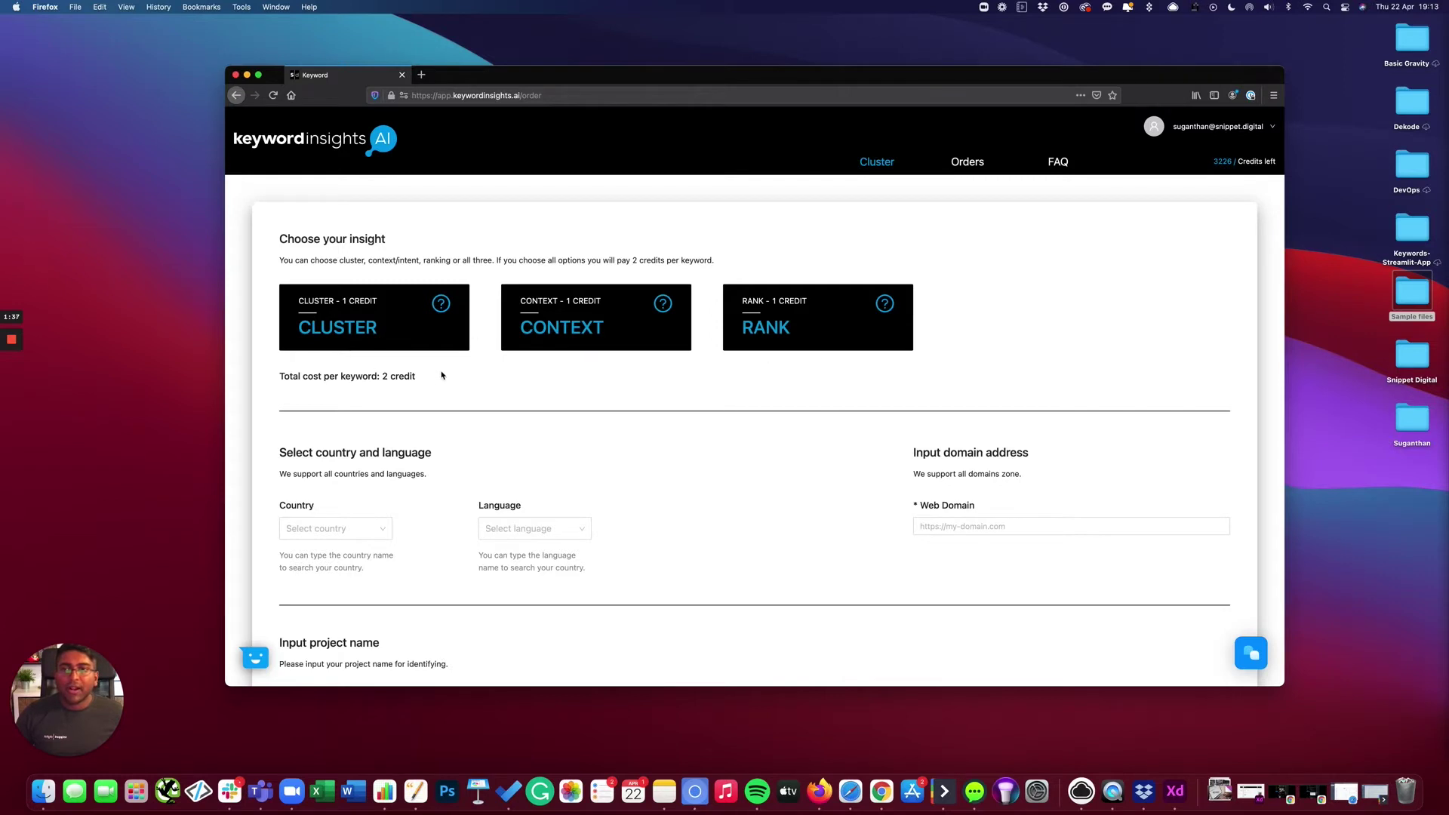
left_click(598, 343)
left_click(809, 342)
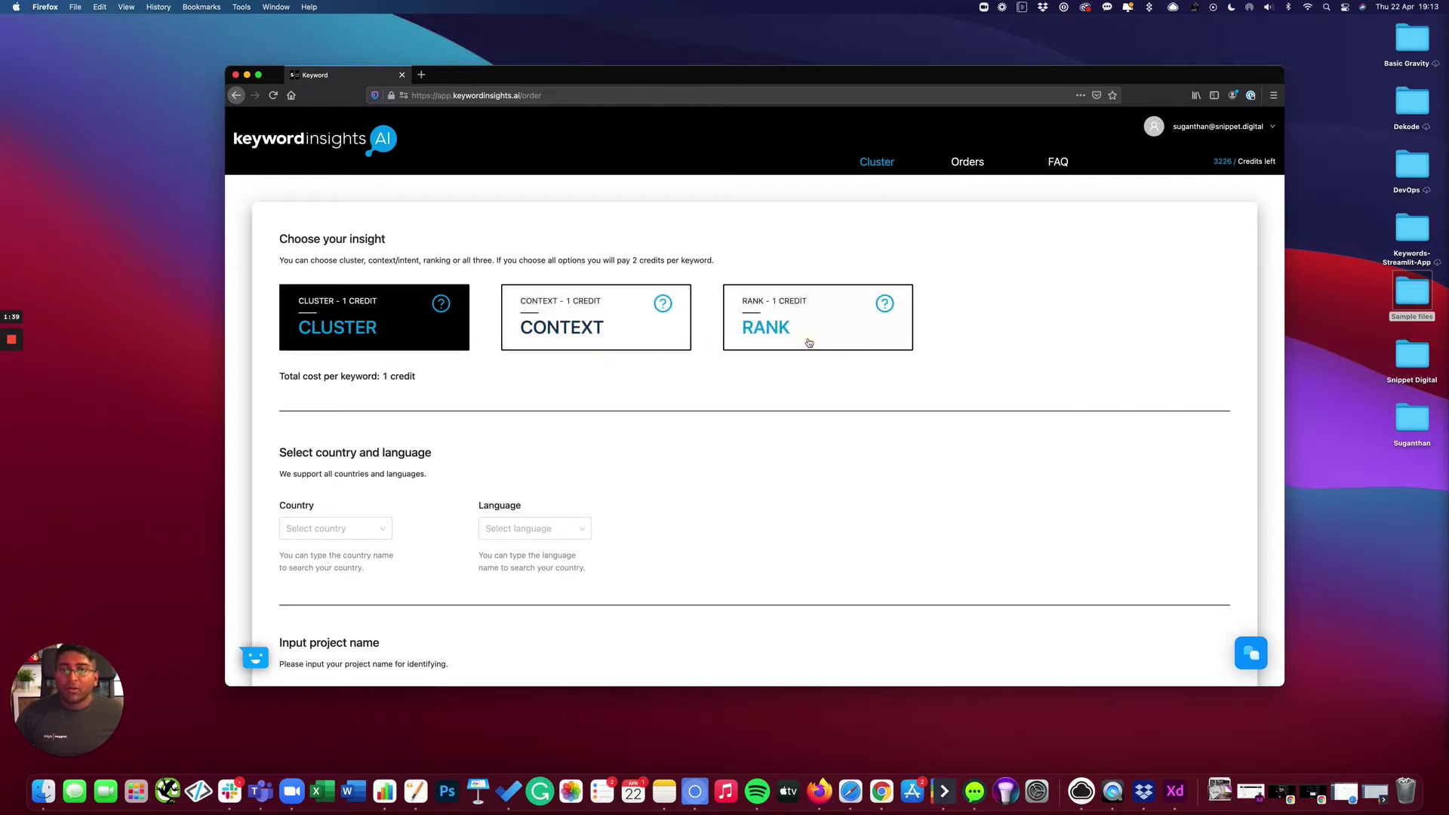
left_click(592, 349)
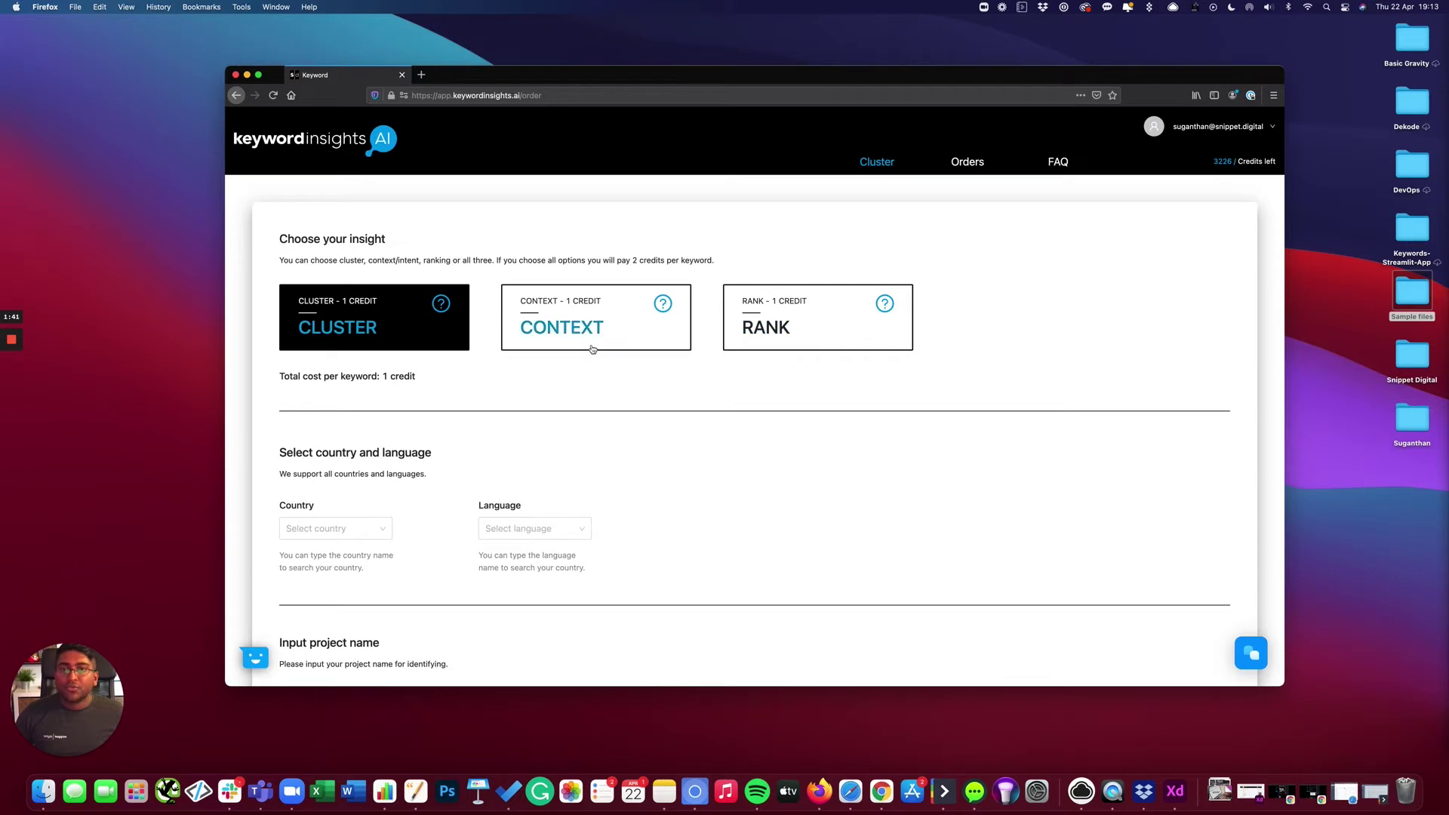
left_click(796, 340)
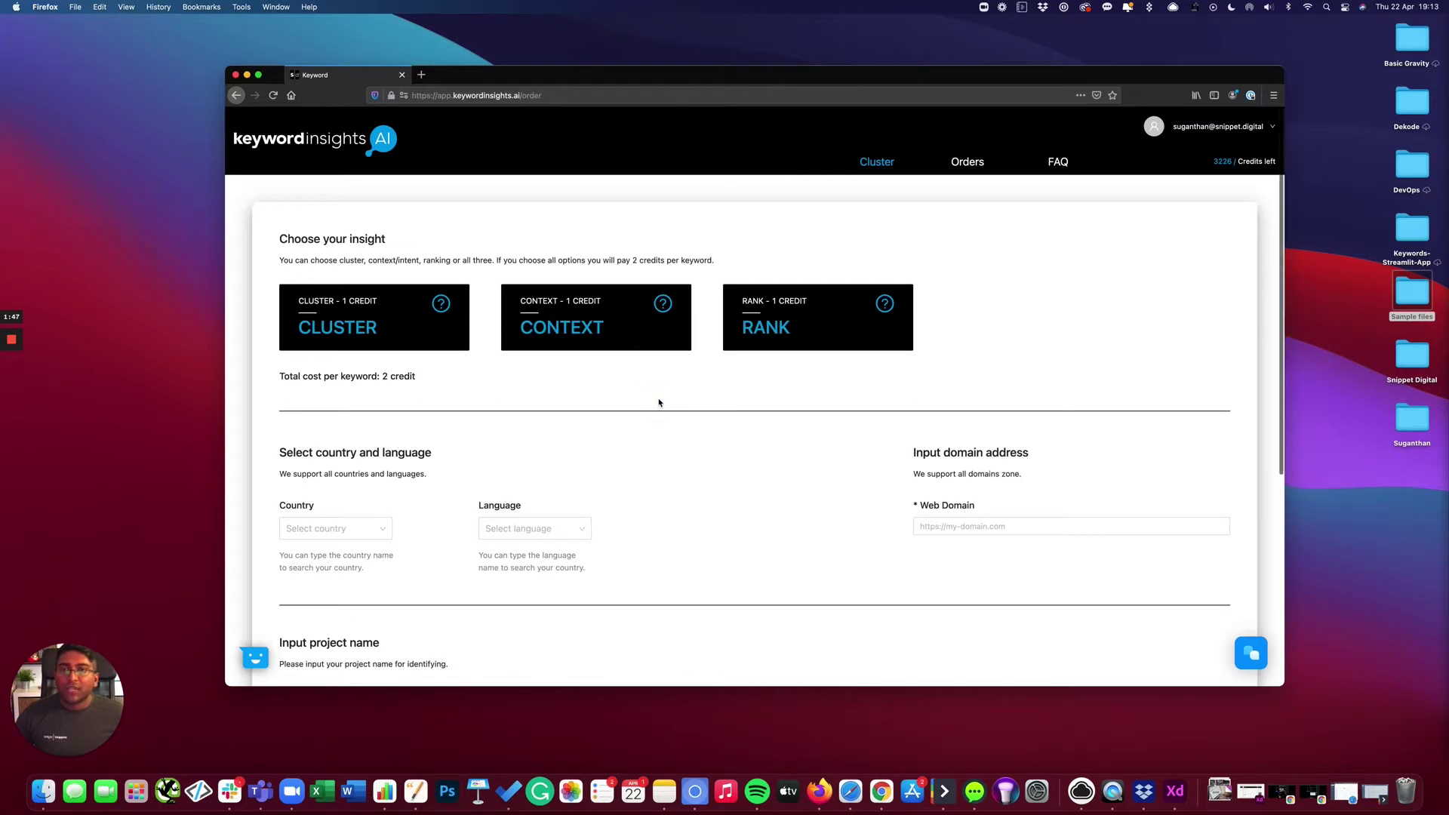
Step: Set the order's country to United Kingdom and its language to English
scroll(662, 404, "down", 3)
left_click(378, 433)
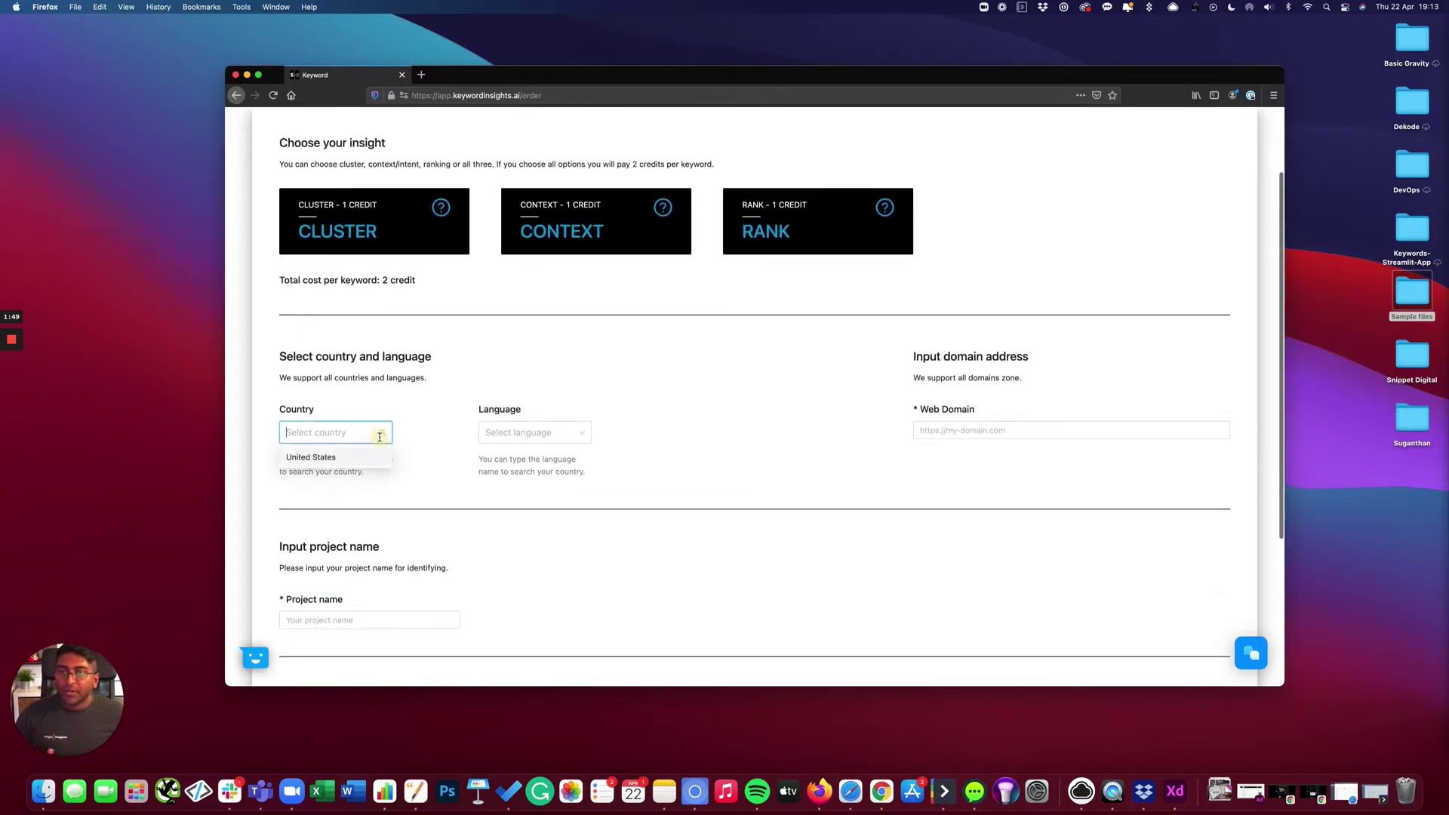
type("uni")
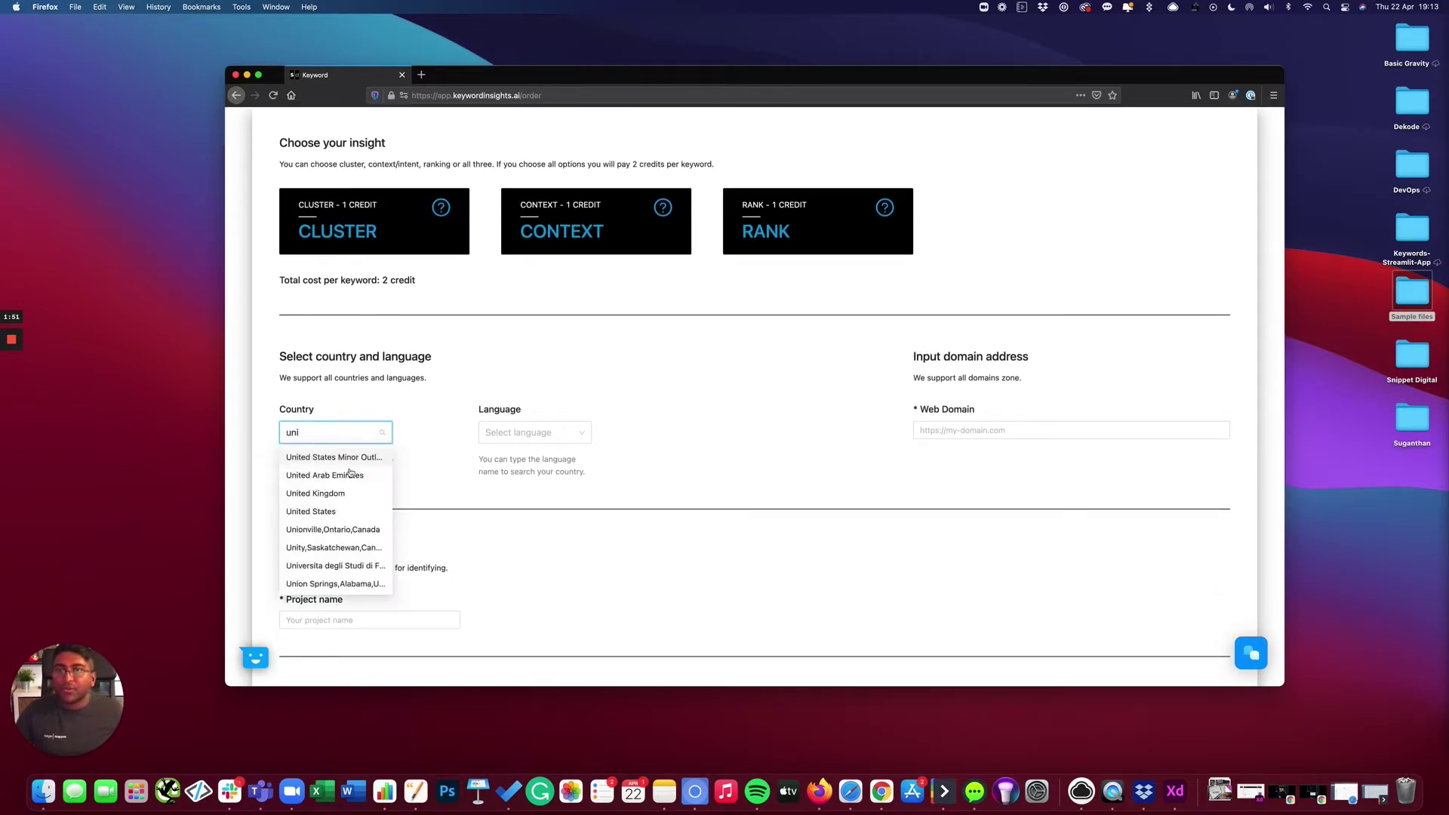
left_click(336, 492)
left_click(575, 432)
type("eng")
left_click(516, 475)
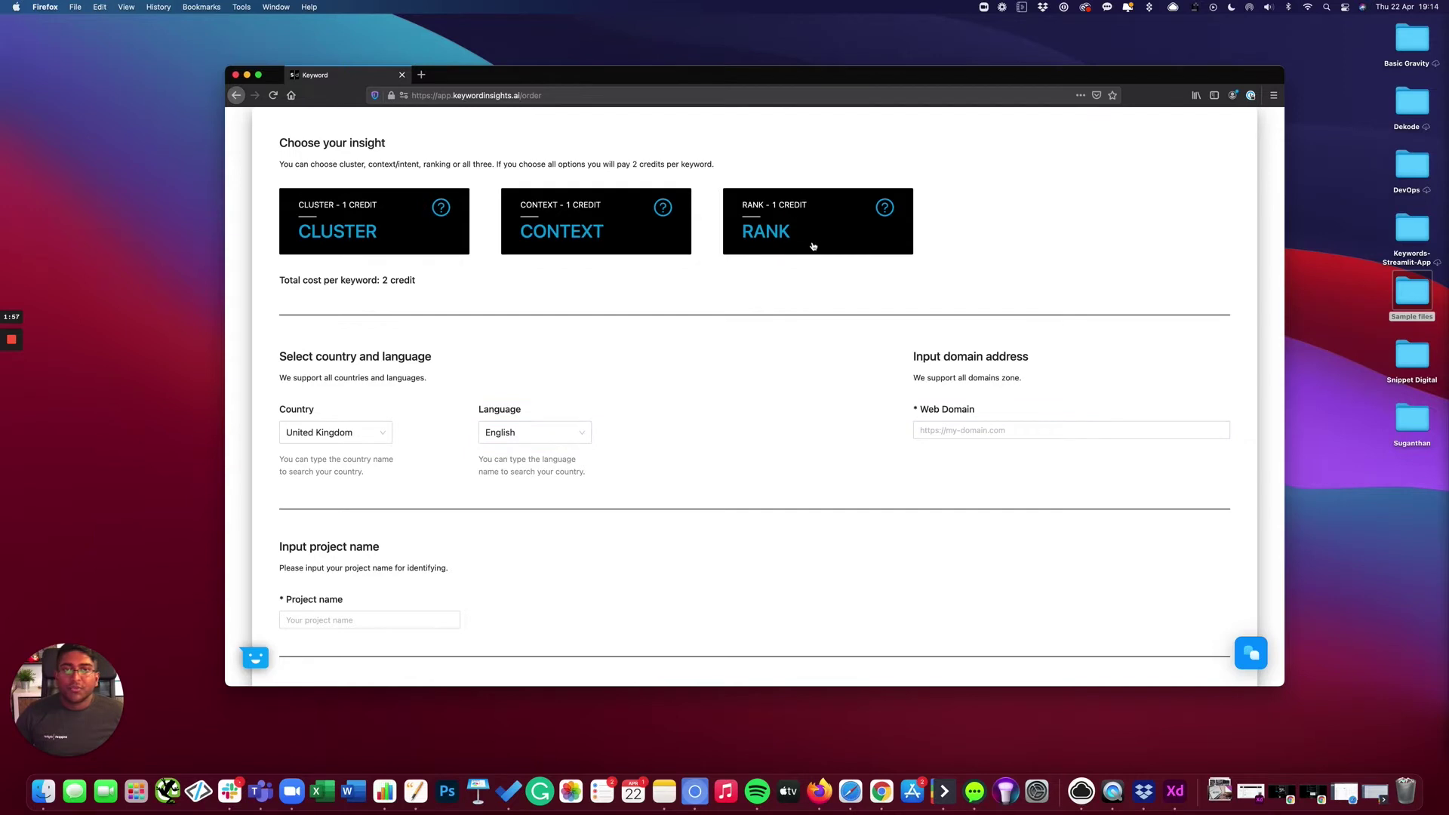
left_click(1004, 429)
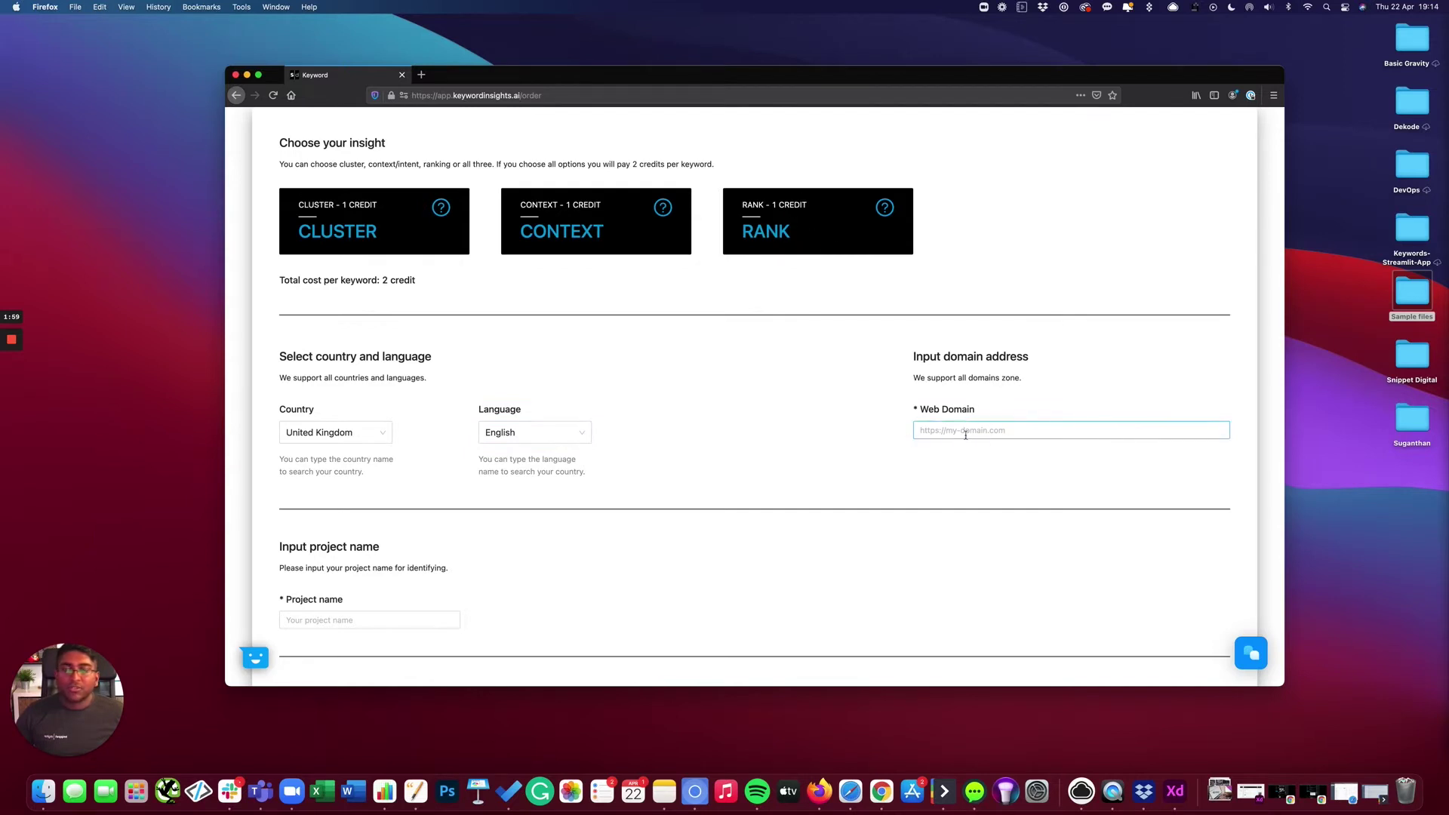
key("super+Tab")
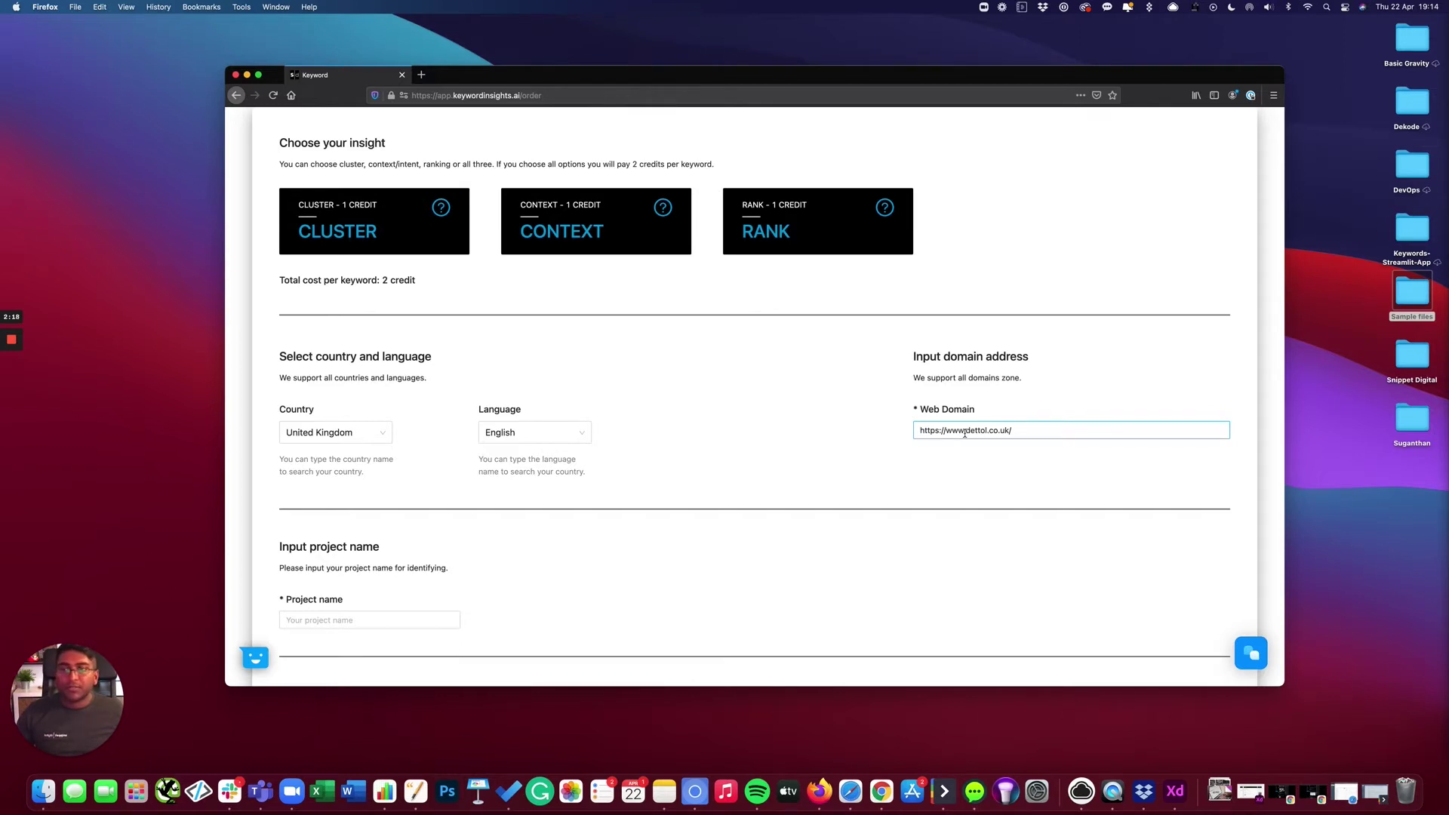
left_click(721, 458)
scroll(721, 459, "down", 5)
left_click(372, 449)
type("https://www.dettol.co.uk/")
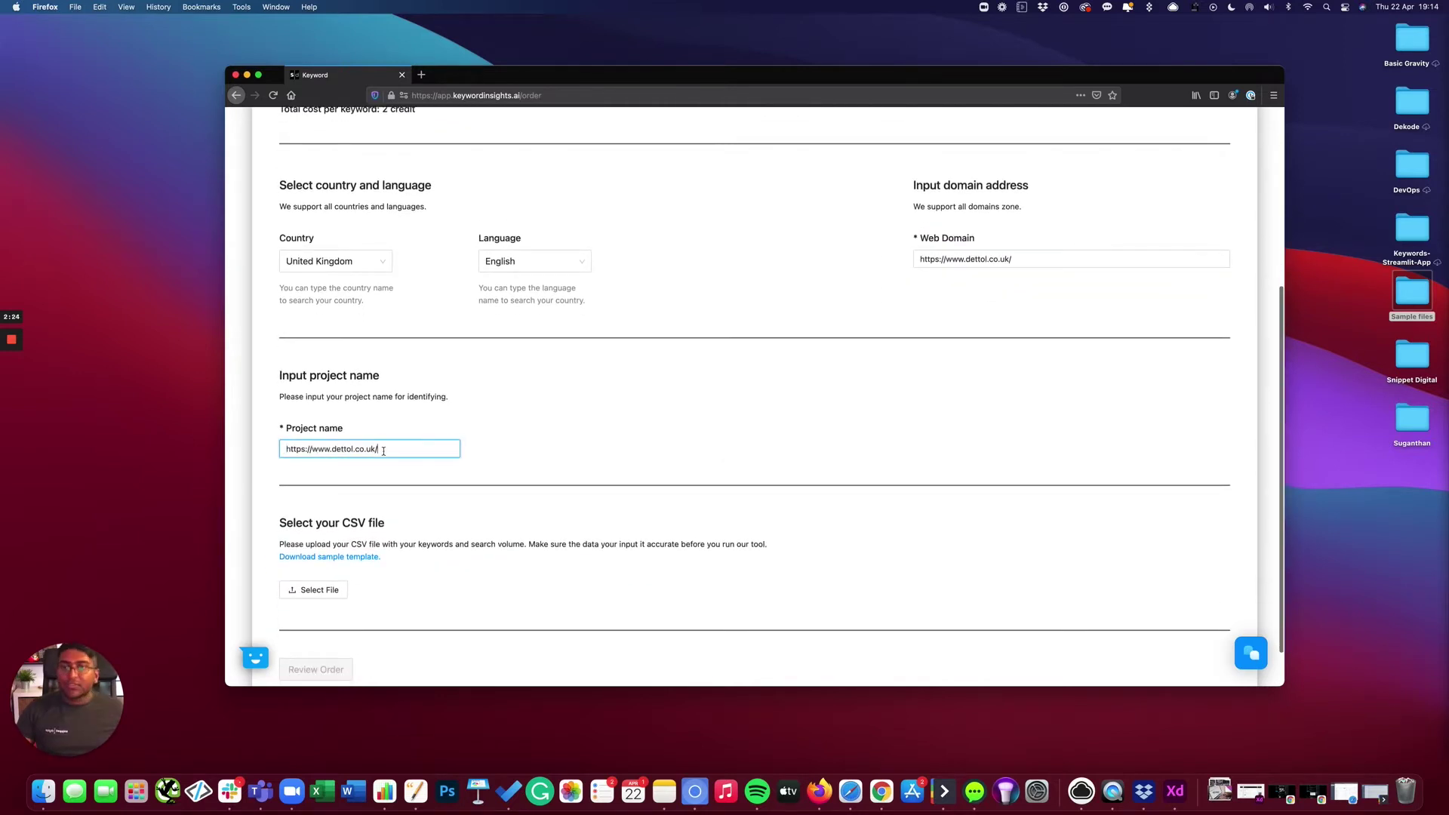
type("- Keywords")
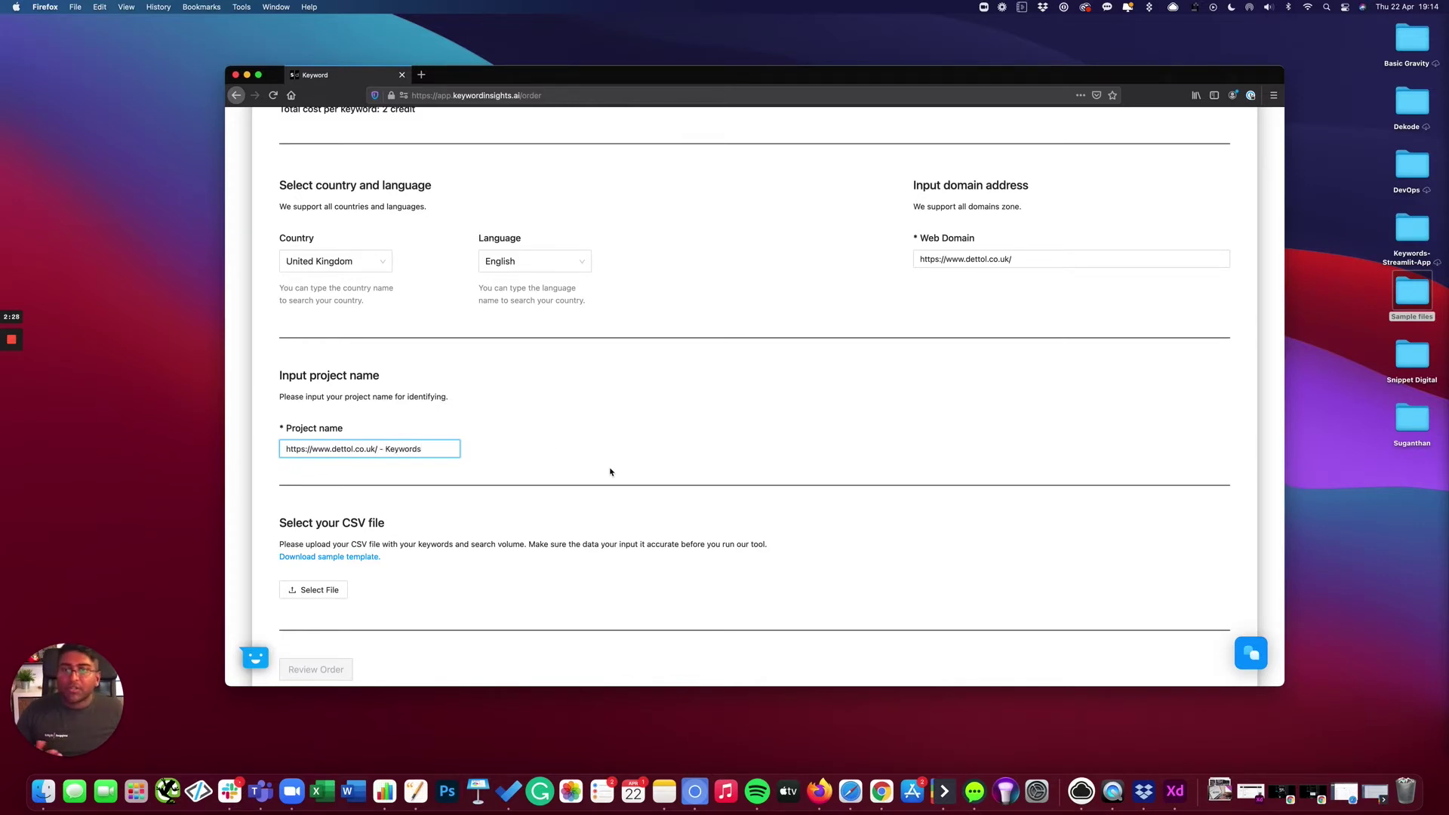
scroll(604, 469, "down", 2)
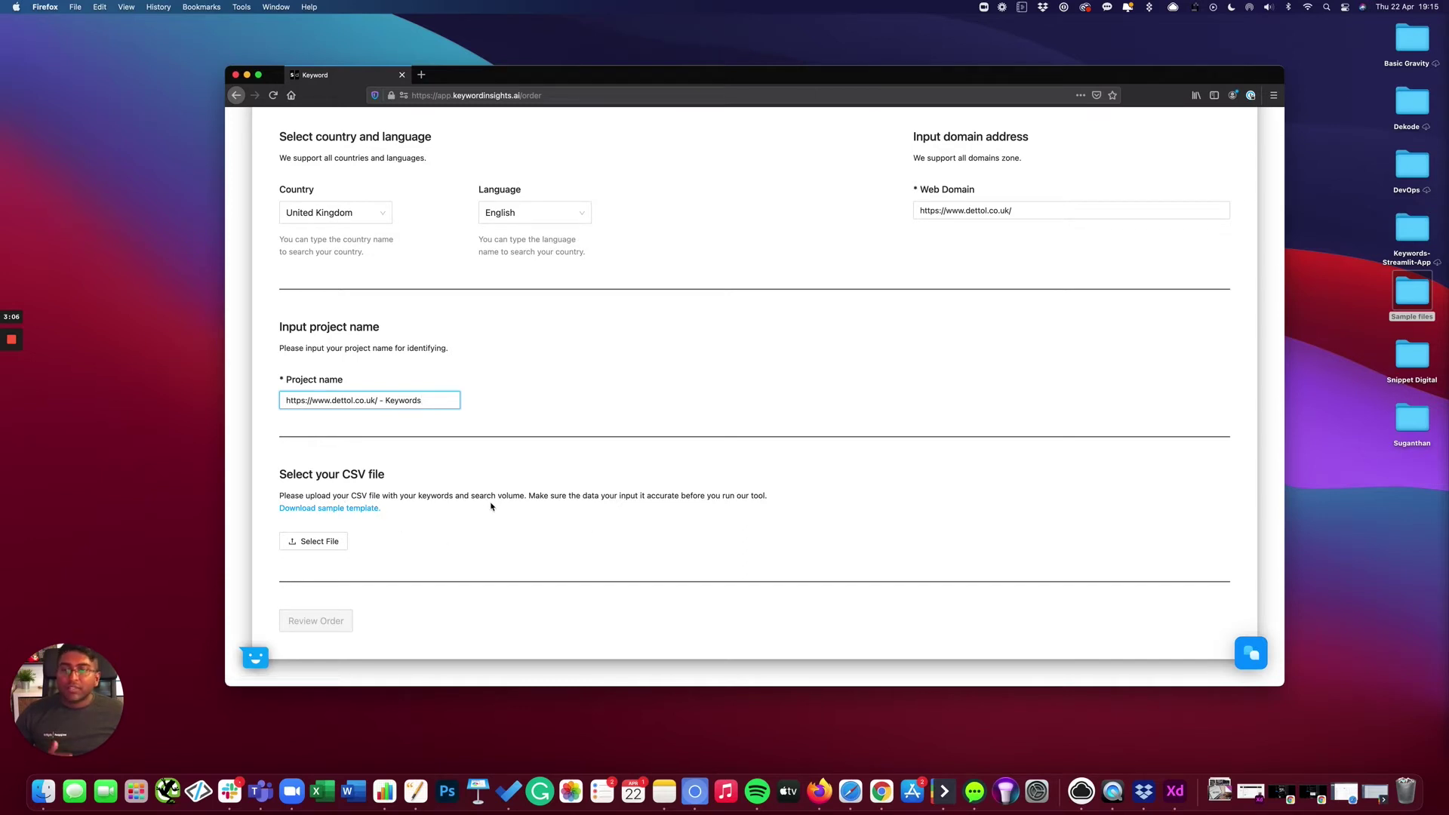
left_click(322, 543)
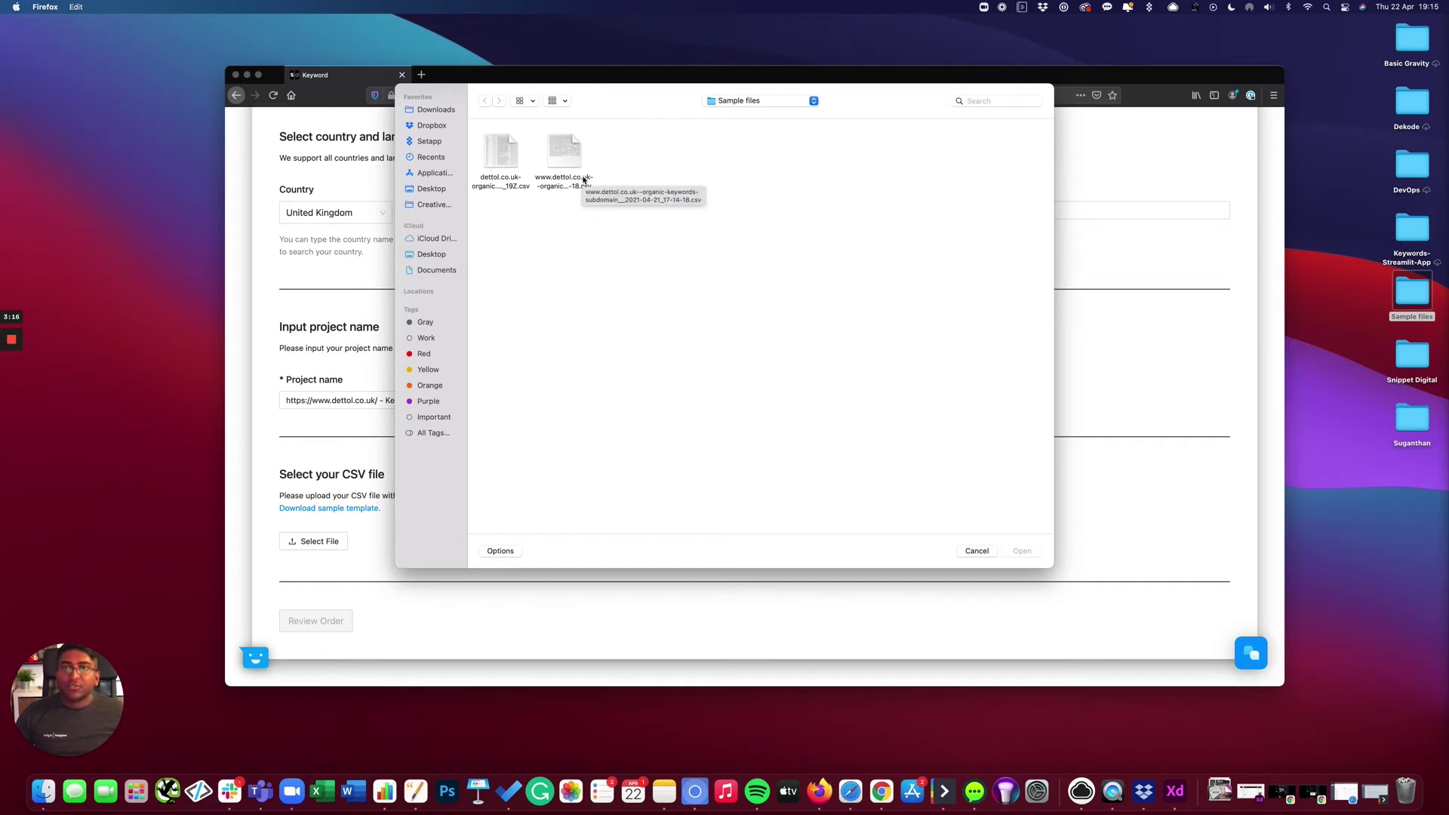
left_click(504, 162)
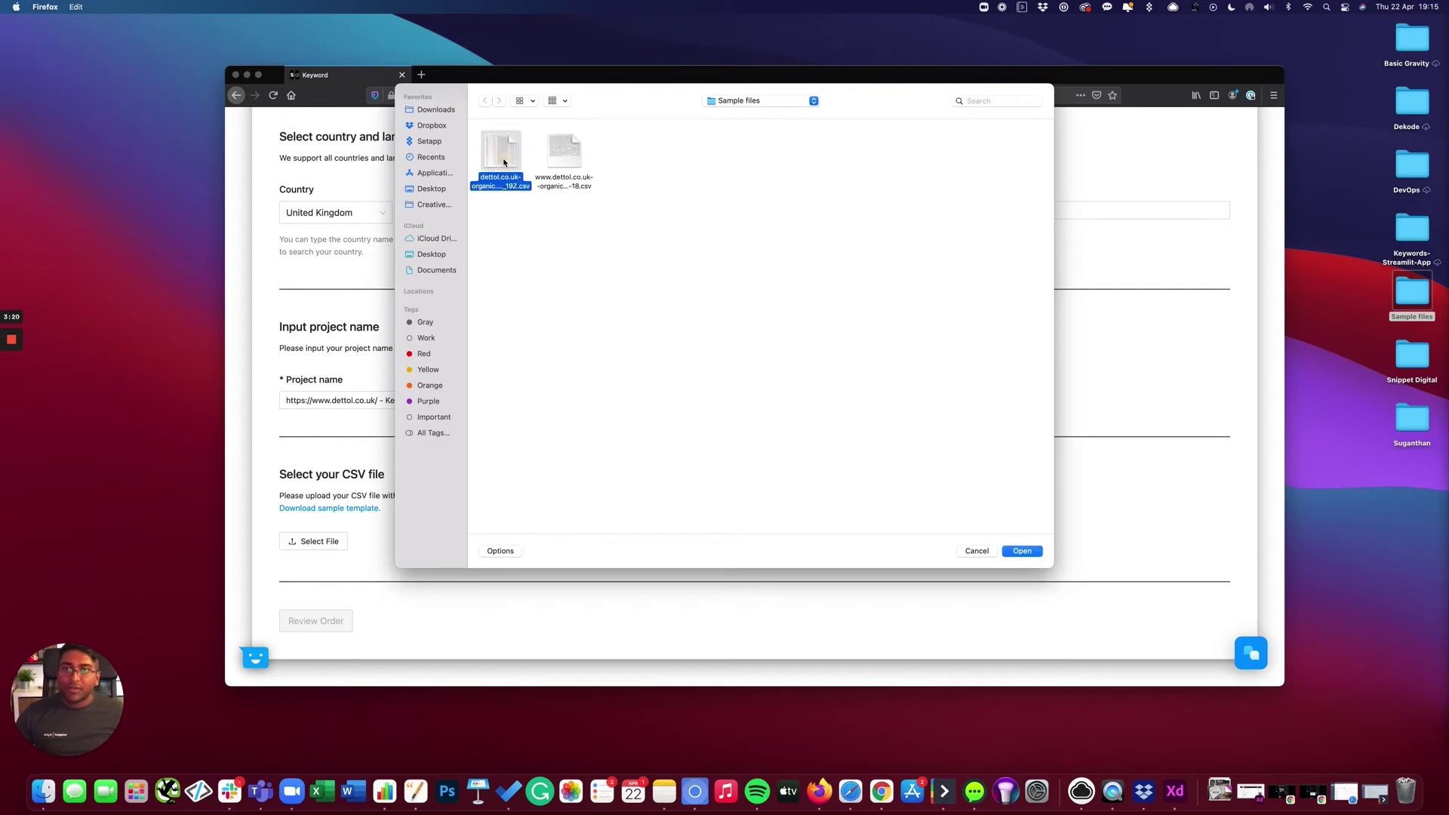
left_click(1026, 555)
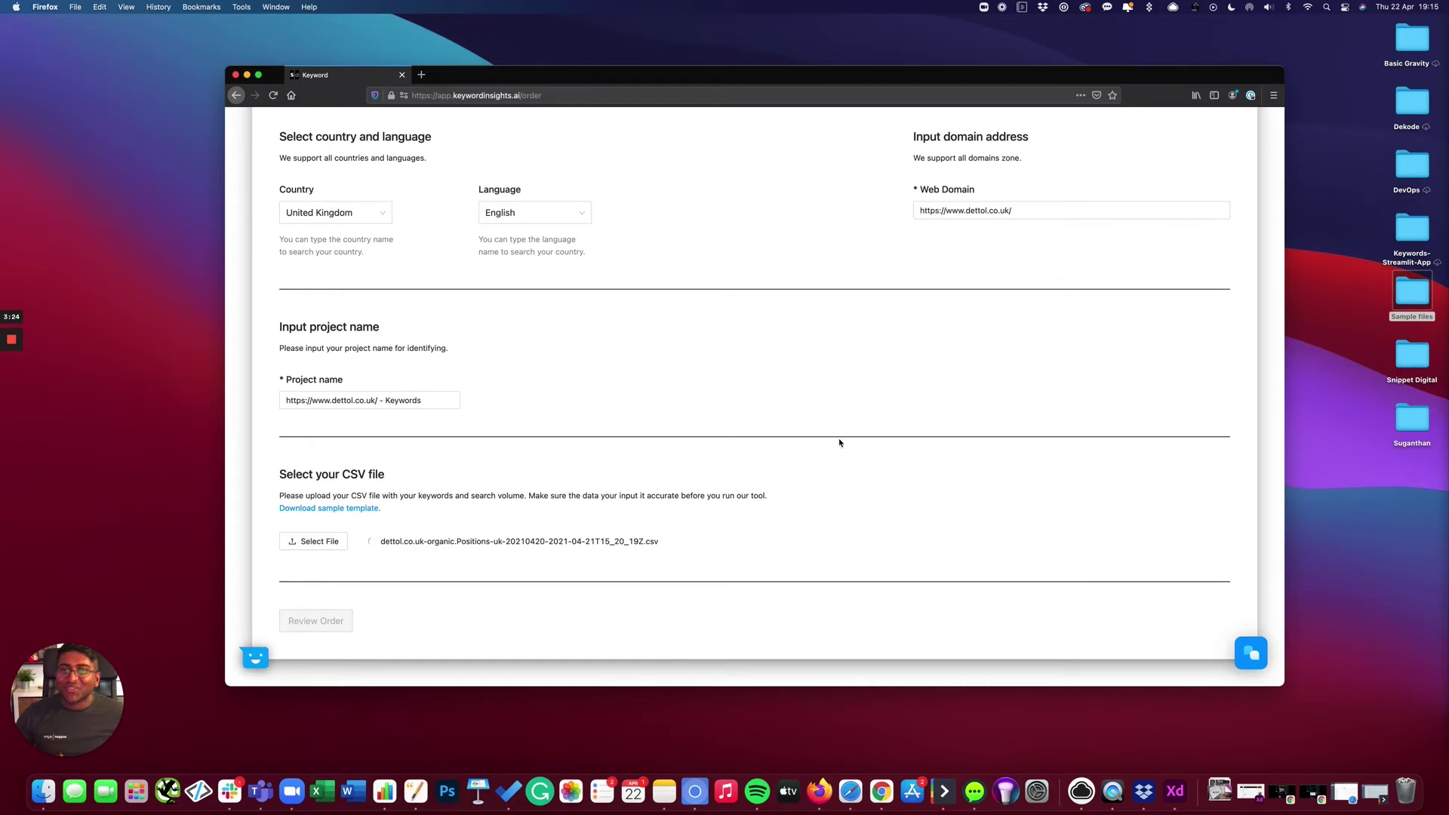
Step: Map the CSV's Keyword column to Keywords and its Search Volume column to Volumes
scroll(839, 443, "down", 4)
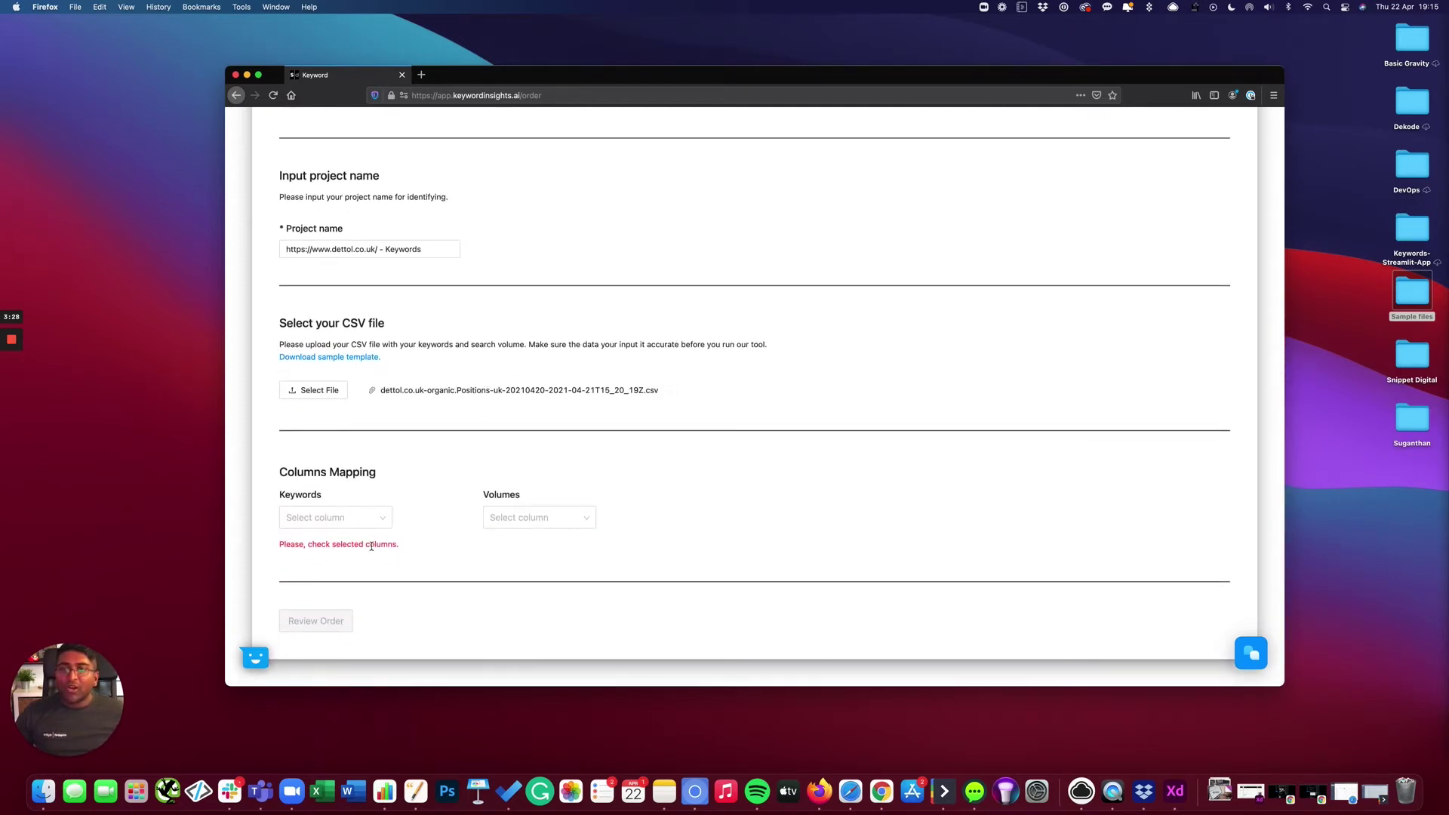
left_click(388, 518)
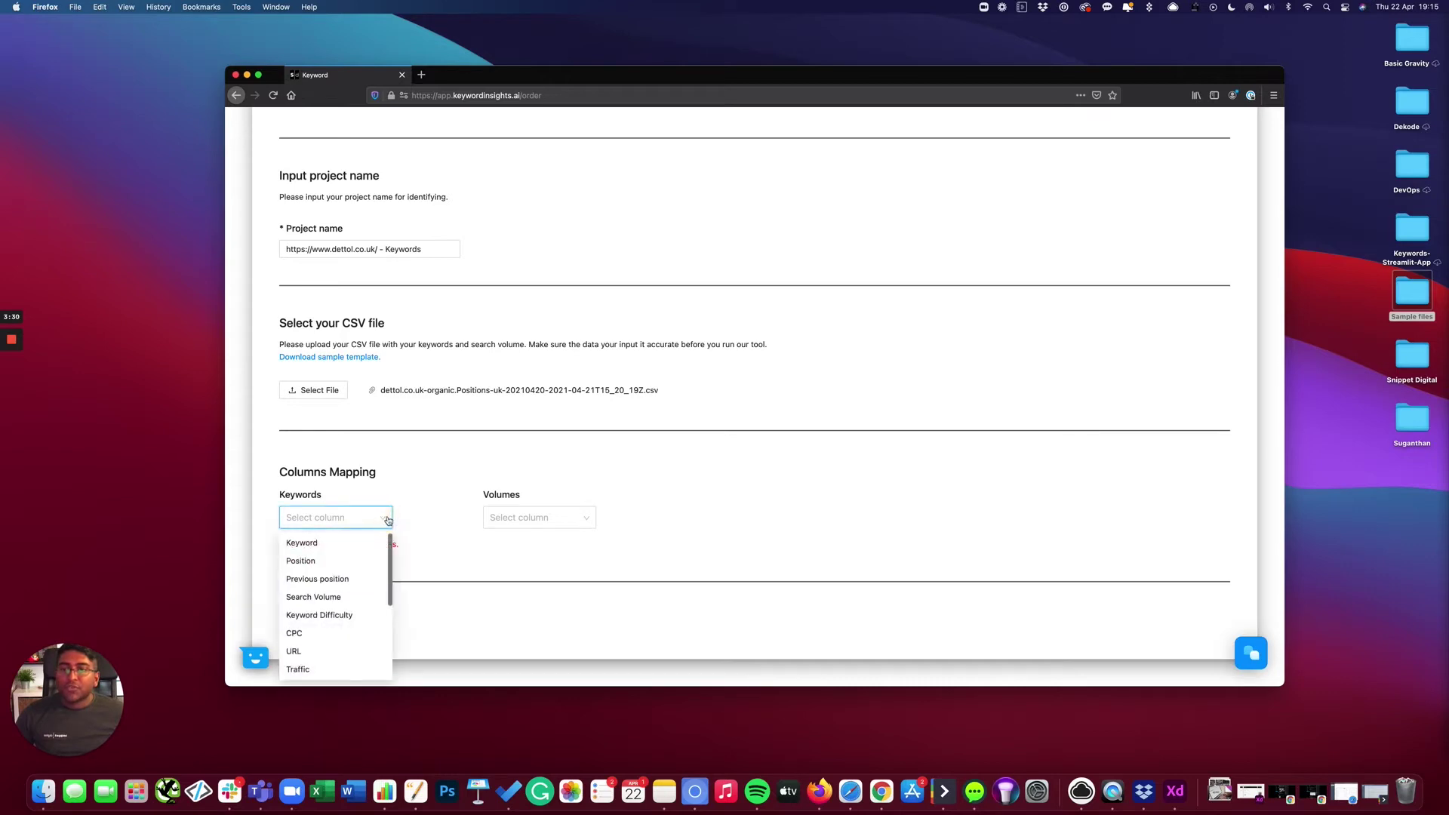
left_click(300, 541)
left_click(567, 549)
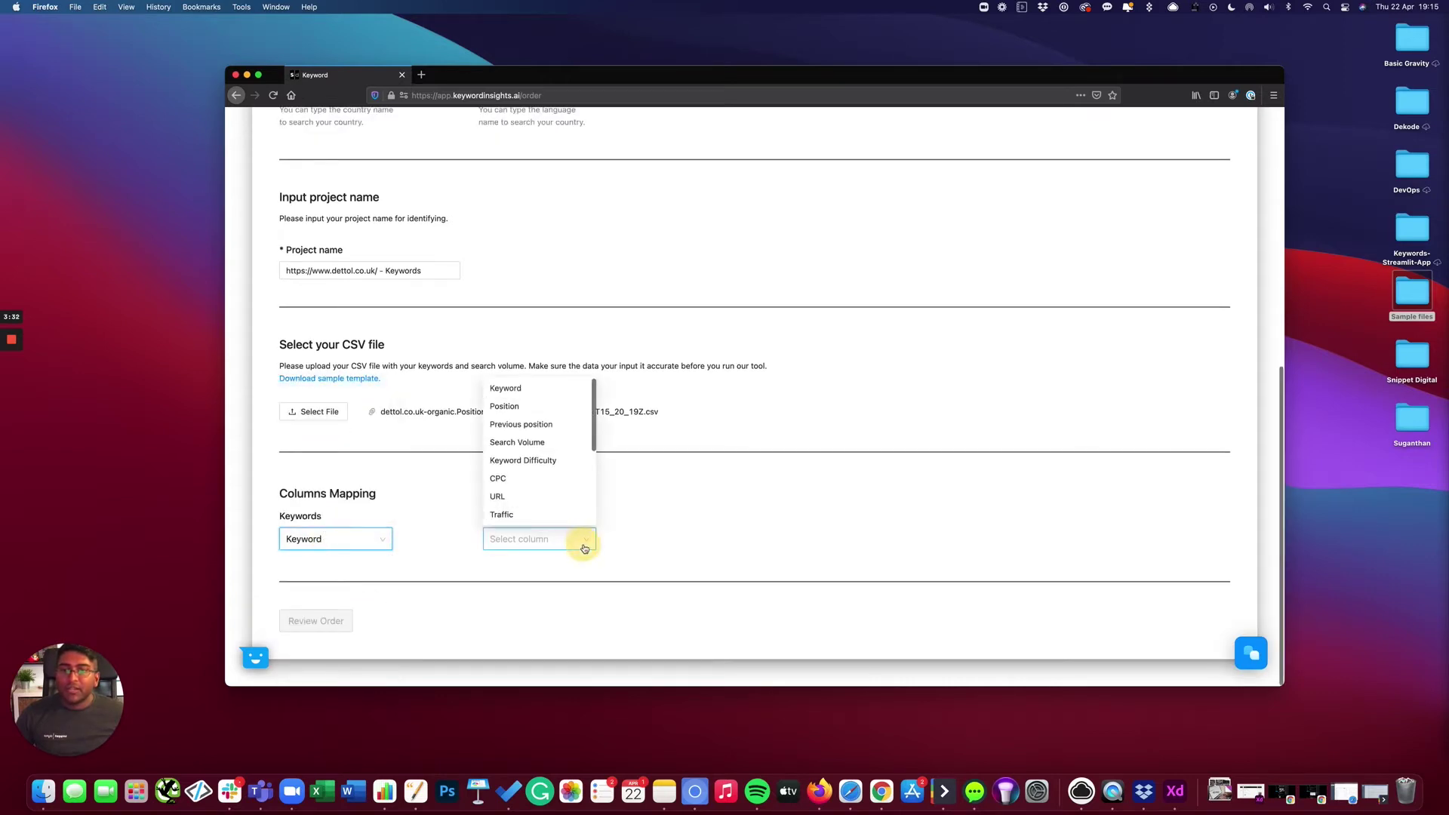
left_click(548, 447)
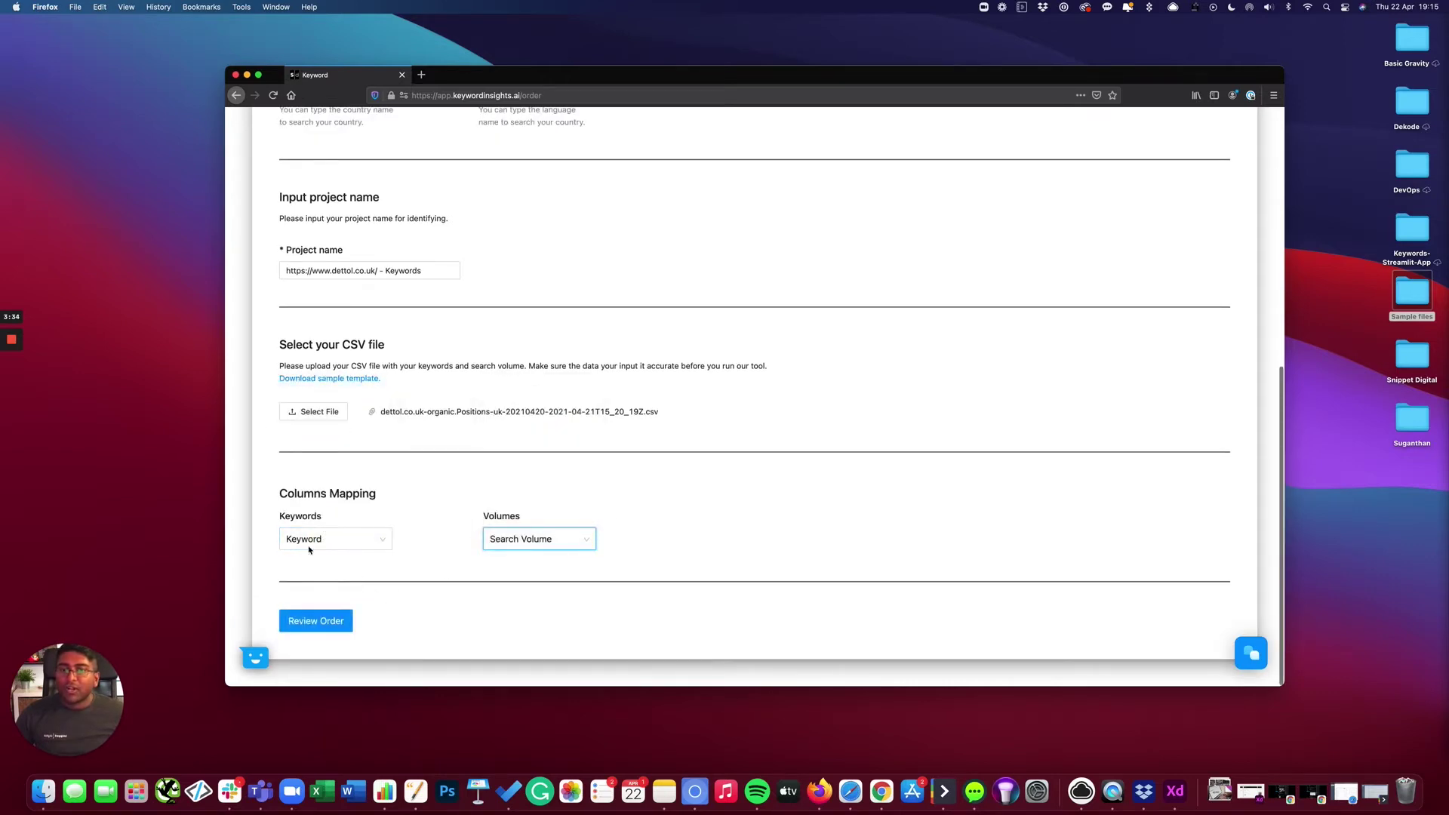
Step: Proceed to the order review and check the number of keywords and the credits required
left_click(320, 621)
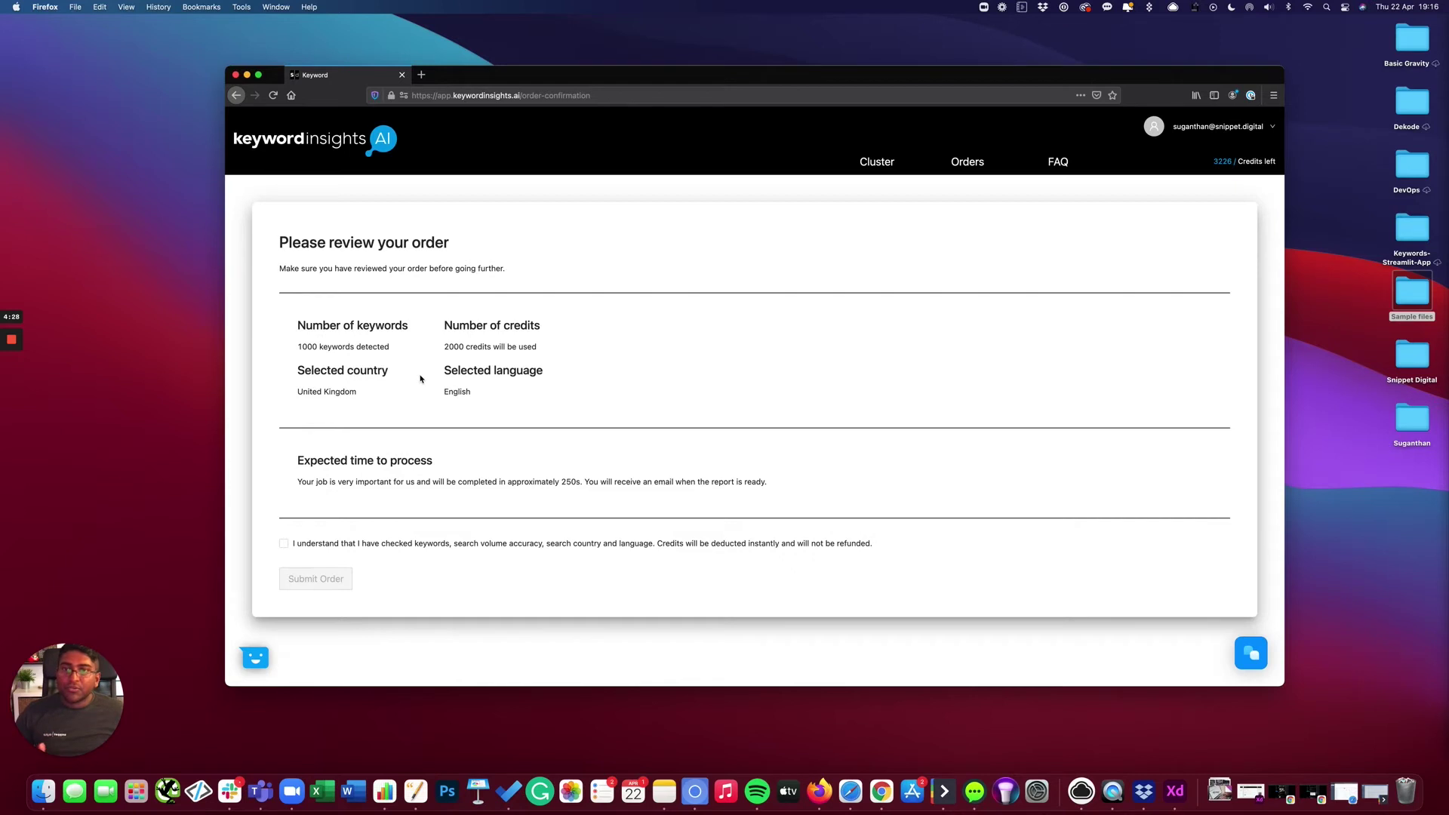
left_click_drag(298, 346, 336, 346)
left_click_drag(445, 346, 470, 346)
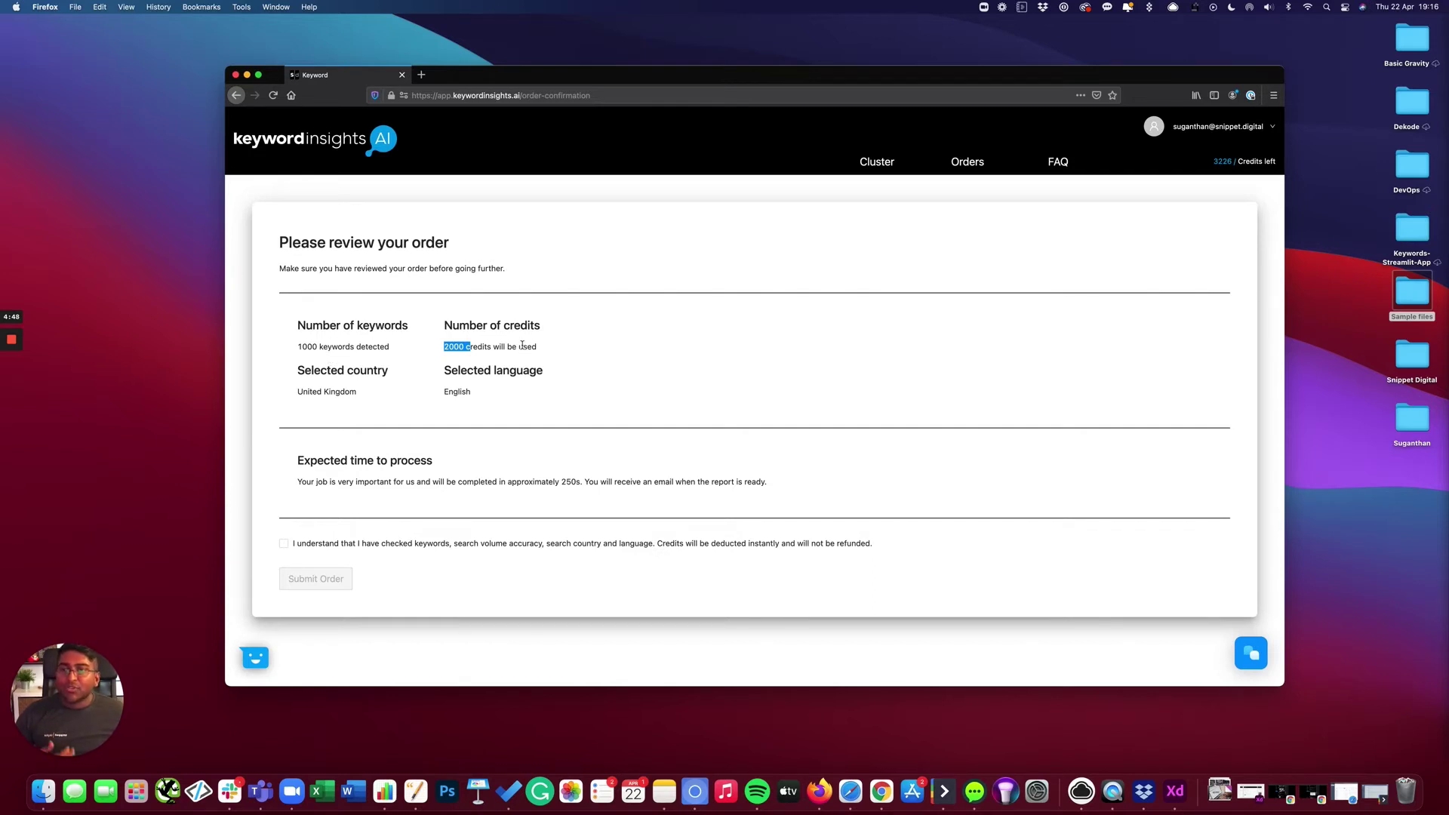
left_click(535, 365)
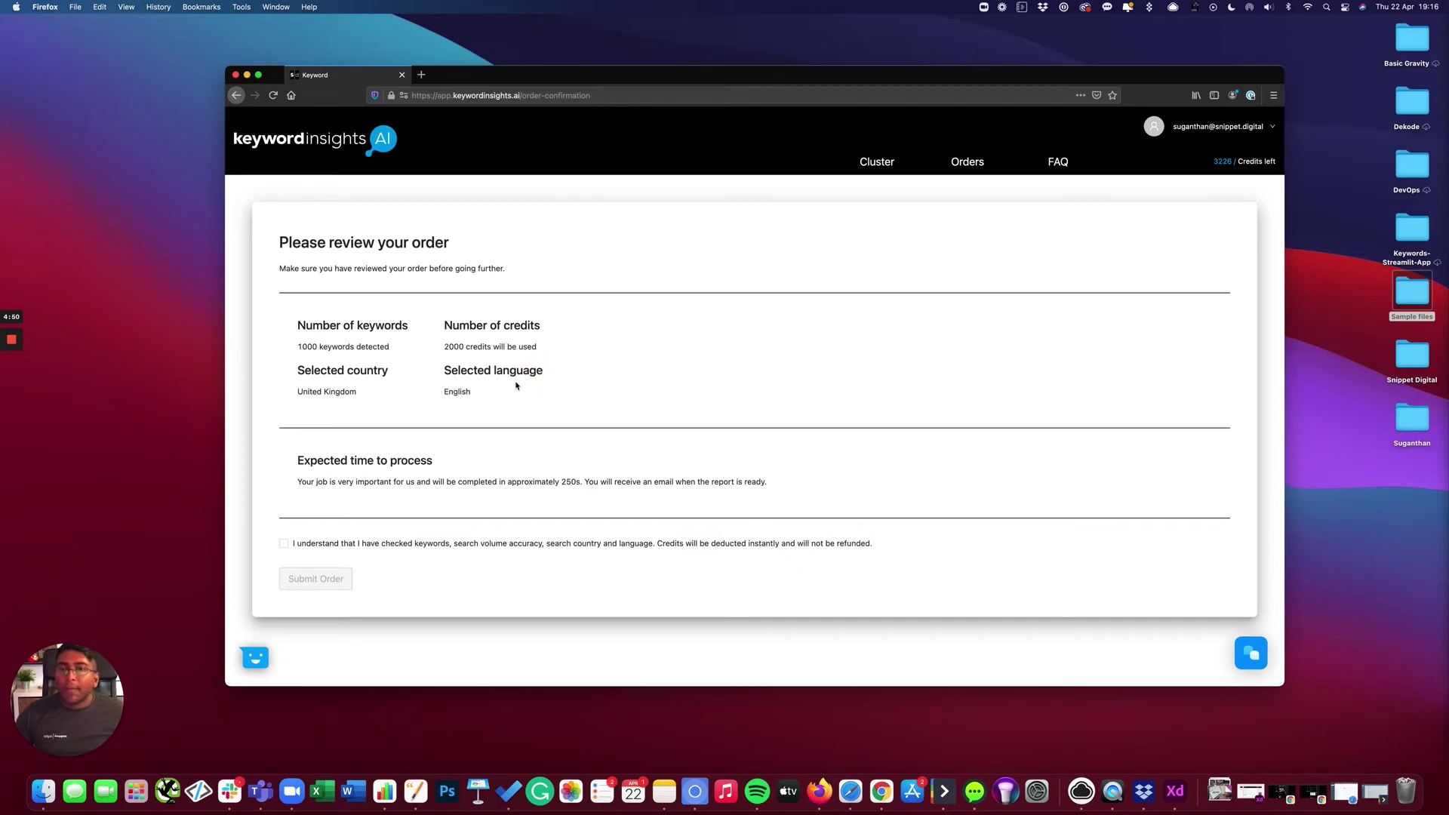
Step: Accept the statement about checked data and non-refundable credits, and submit the order
left_click(284, 543)
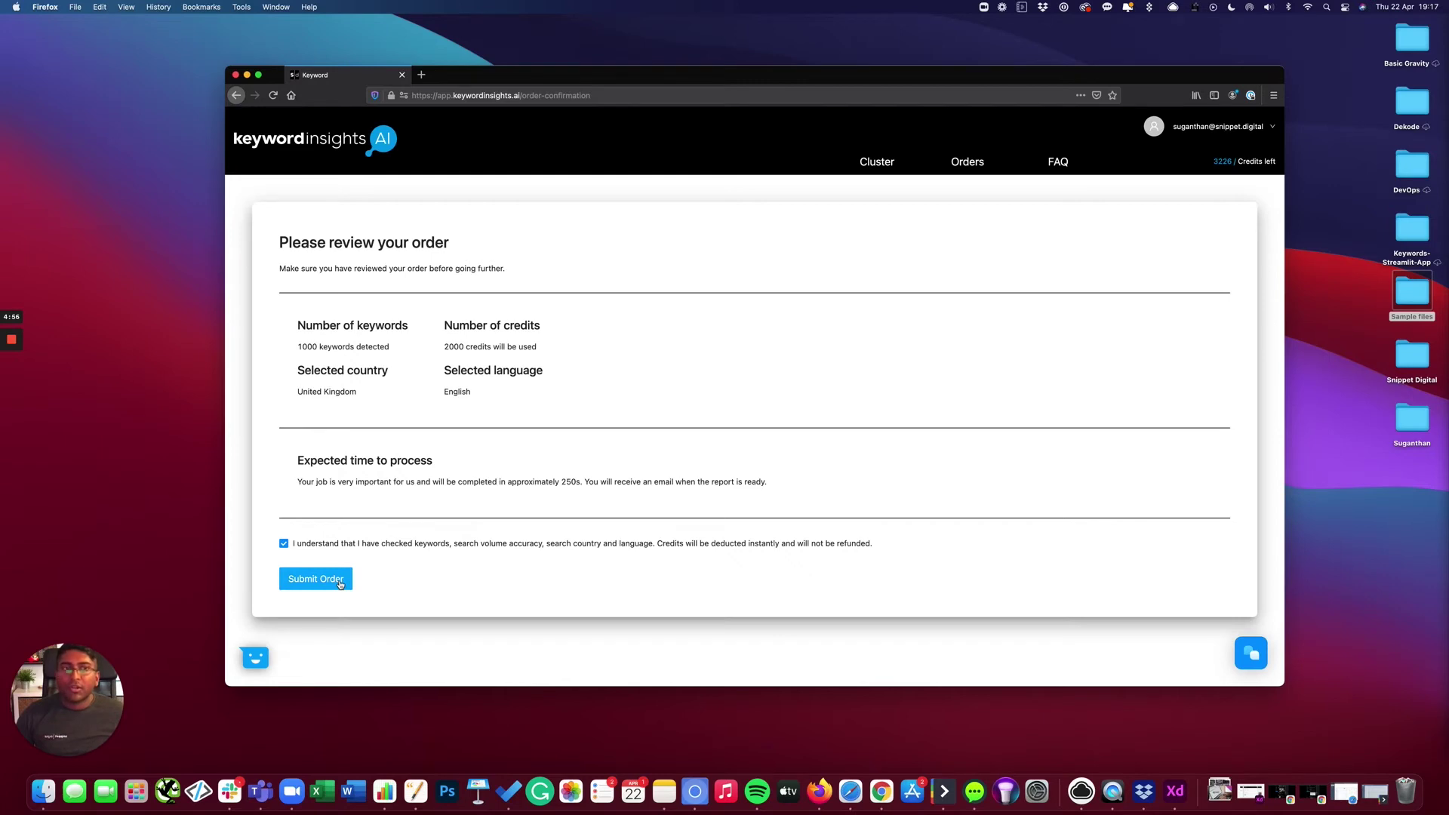
left_click(341, 581)
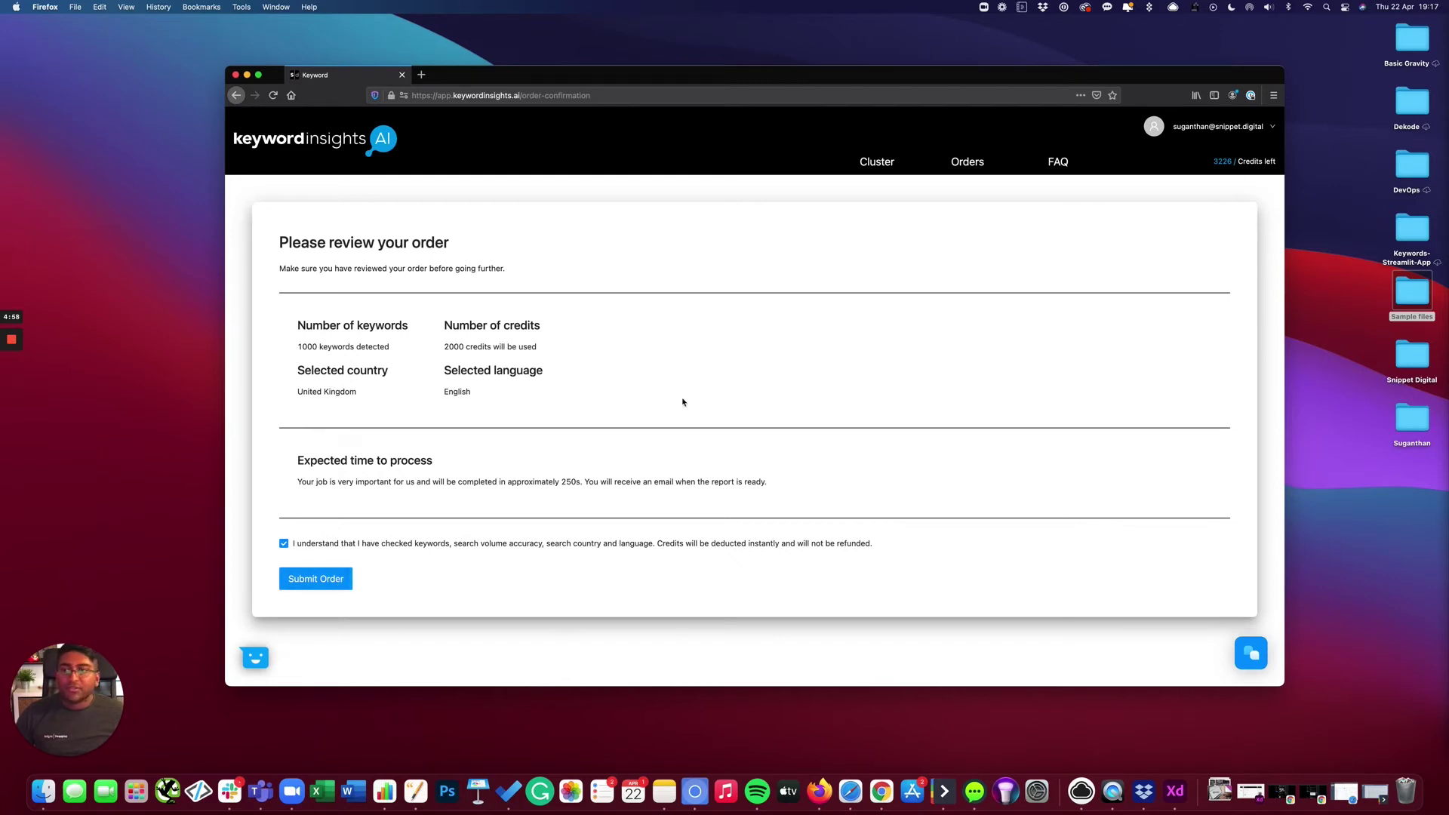
left_click(336, 581)
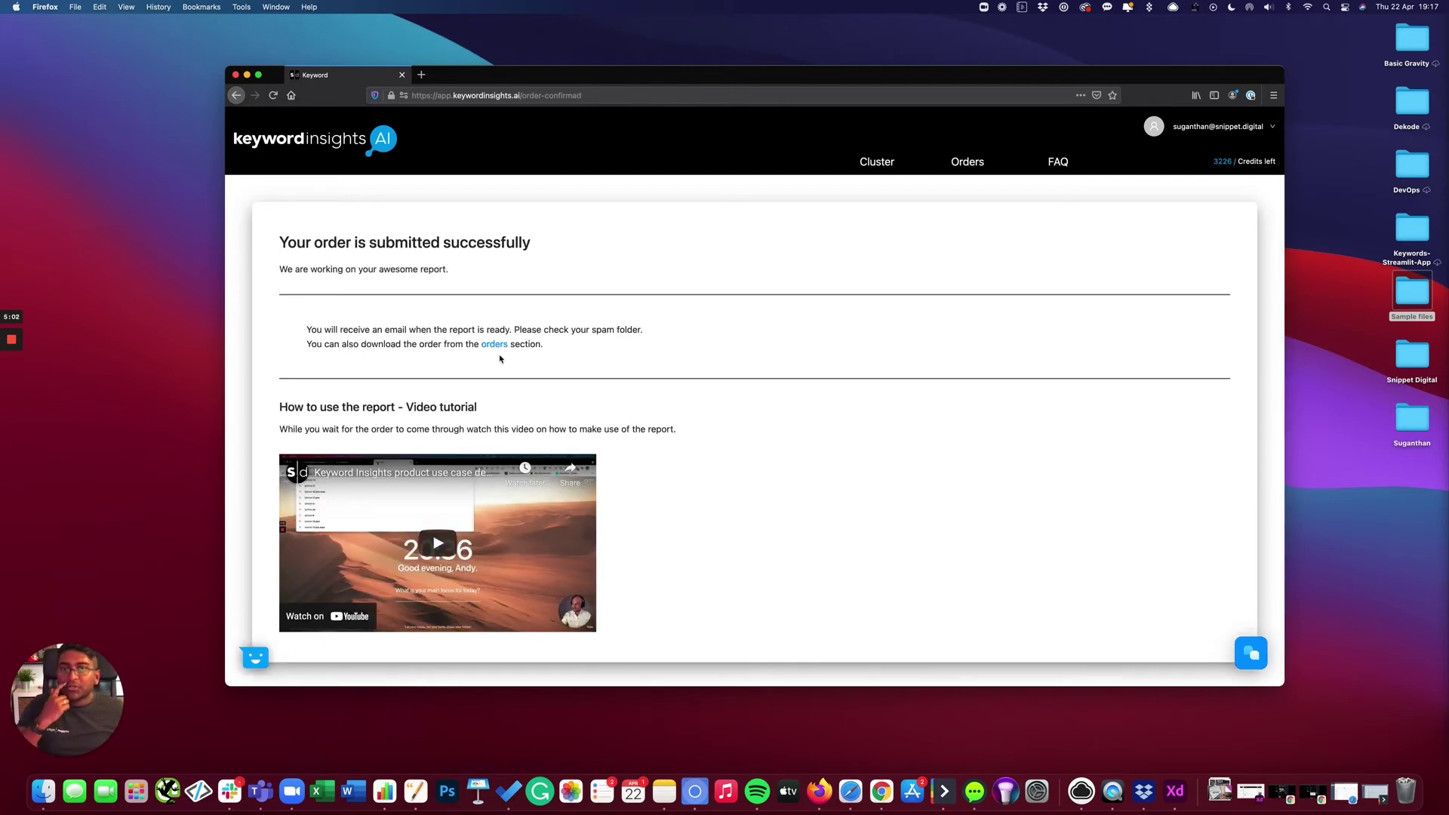
Step: Read the order confirmation, then open the list of orders and reload it to check the dettol.co.uk order's status and remaining credits
left_click_drag(296, 241, 520, 240)
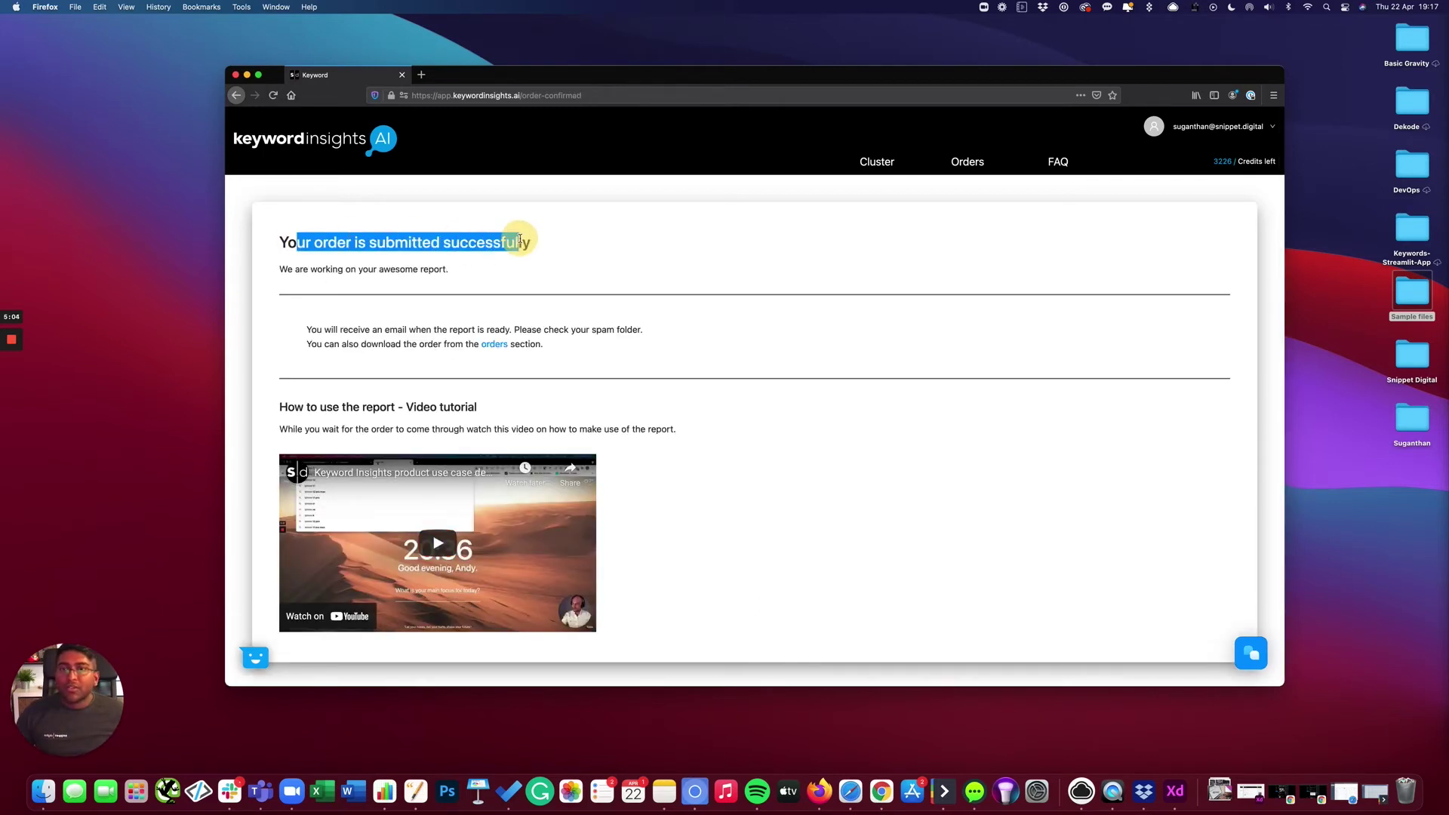
left_click(558, 242)
left_click(556, 243)
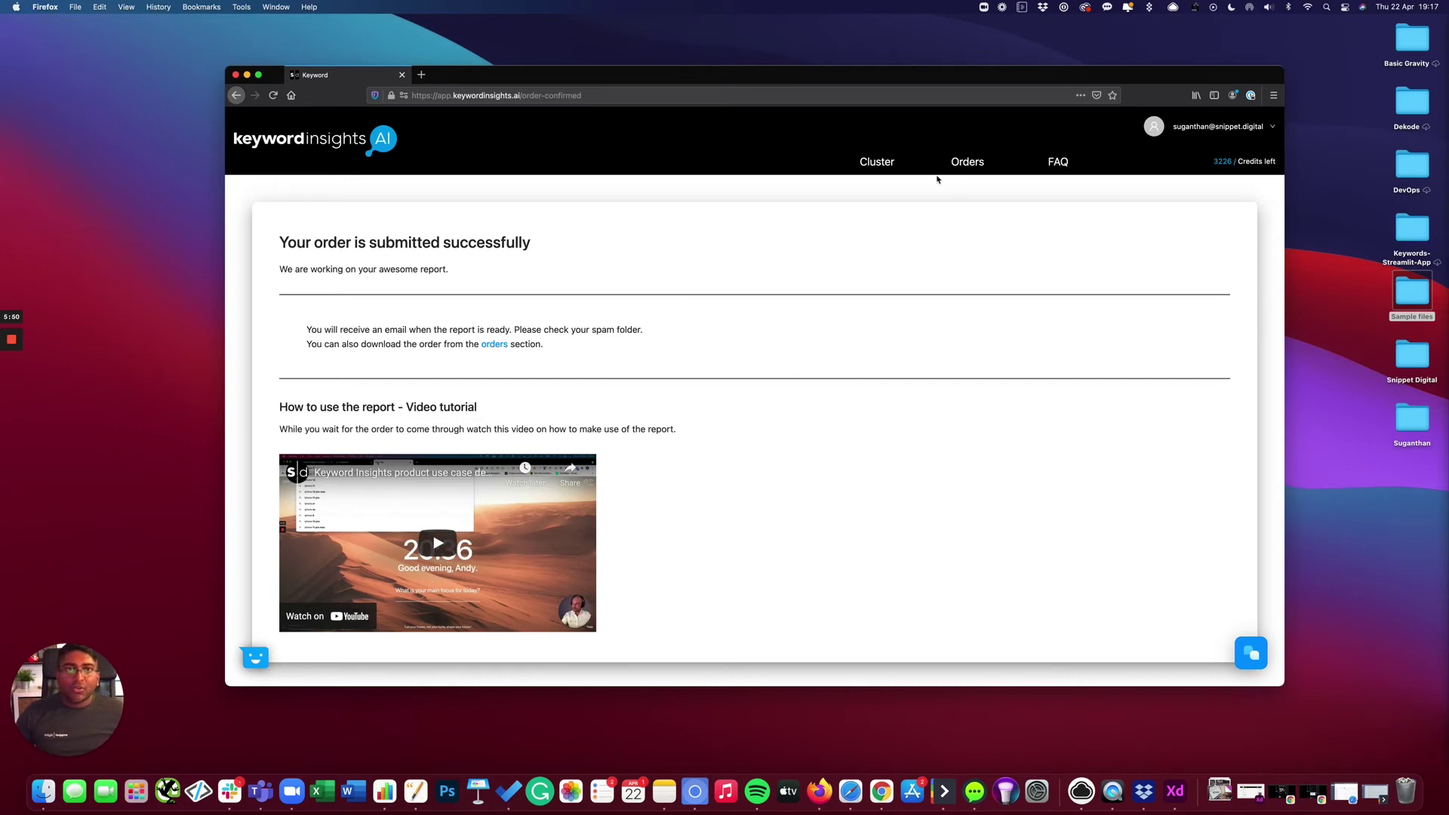
left_click(976, 164)
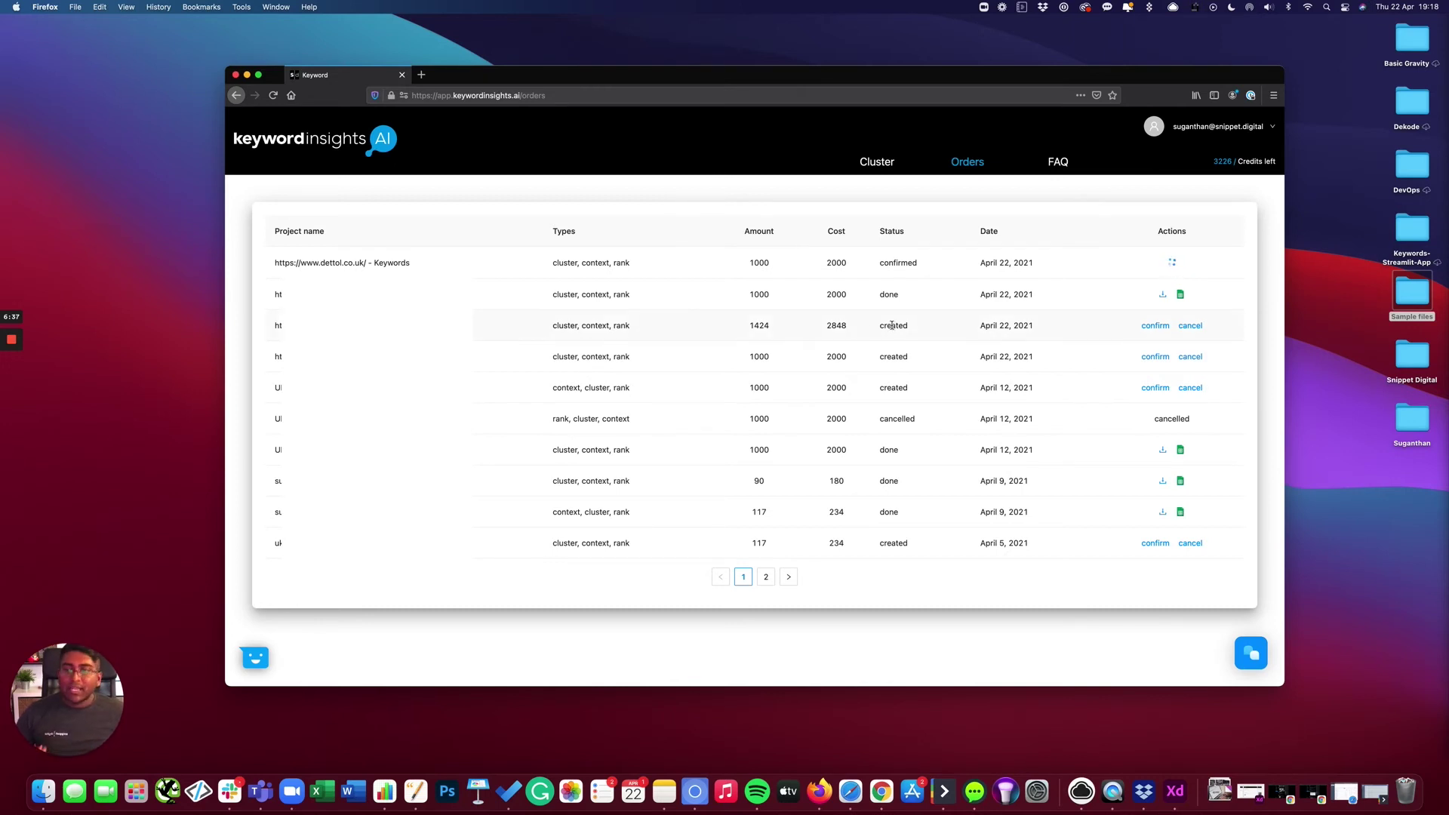
left_click(1202, 129)
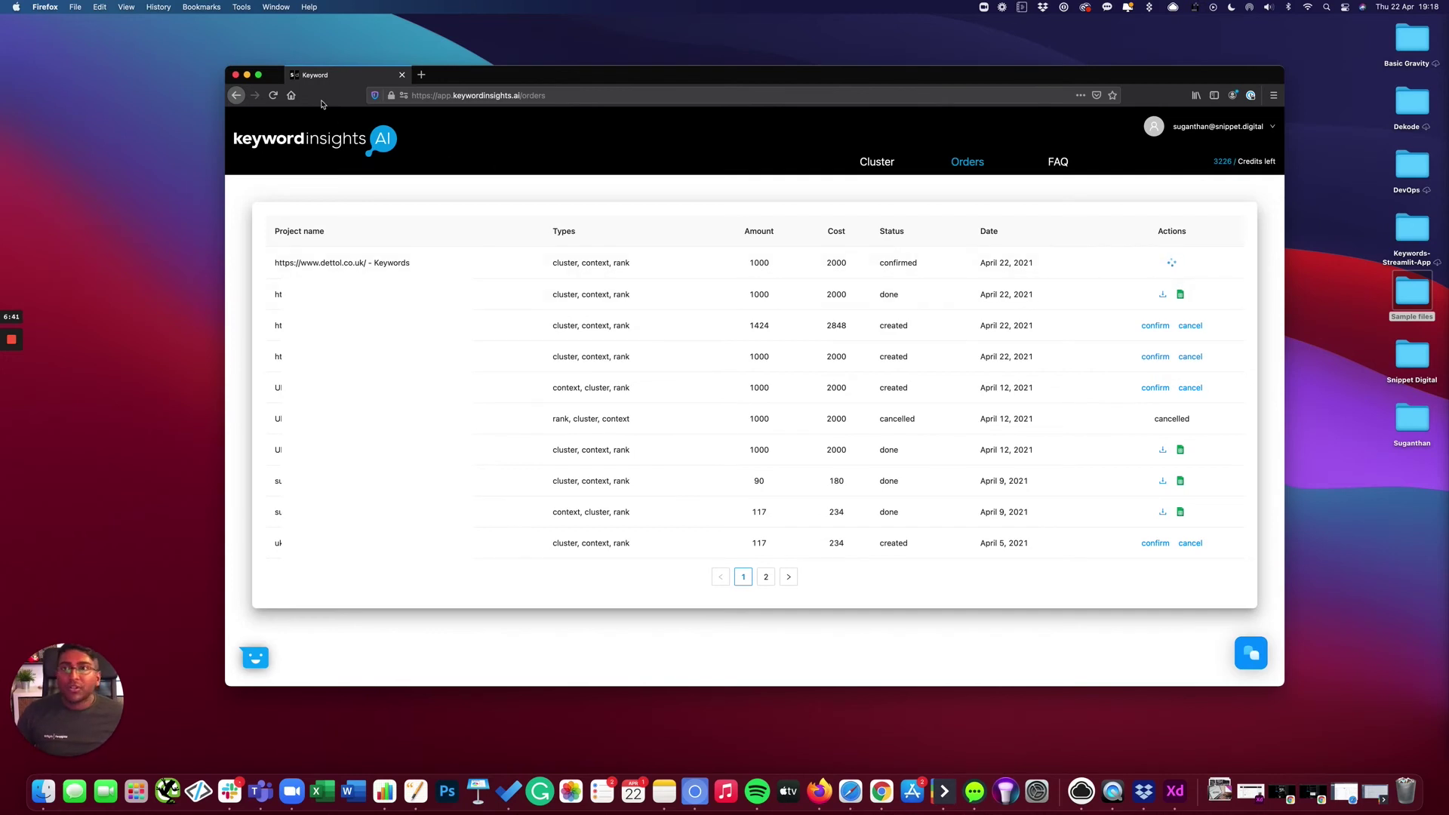
left_click(274, 95)
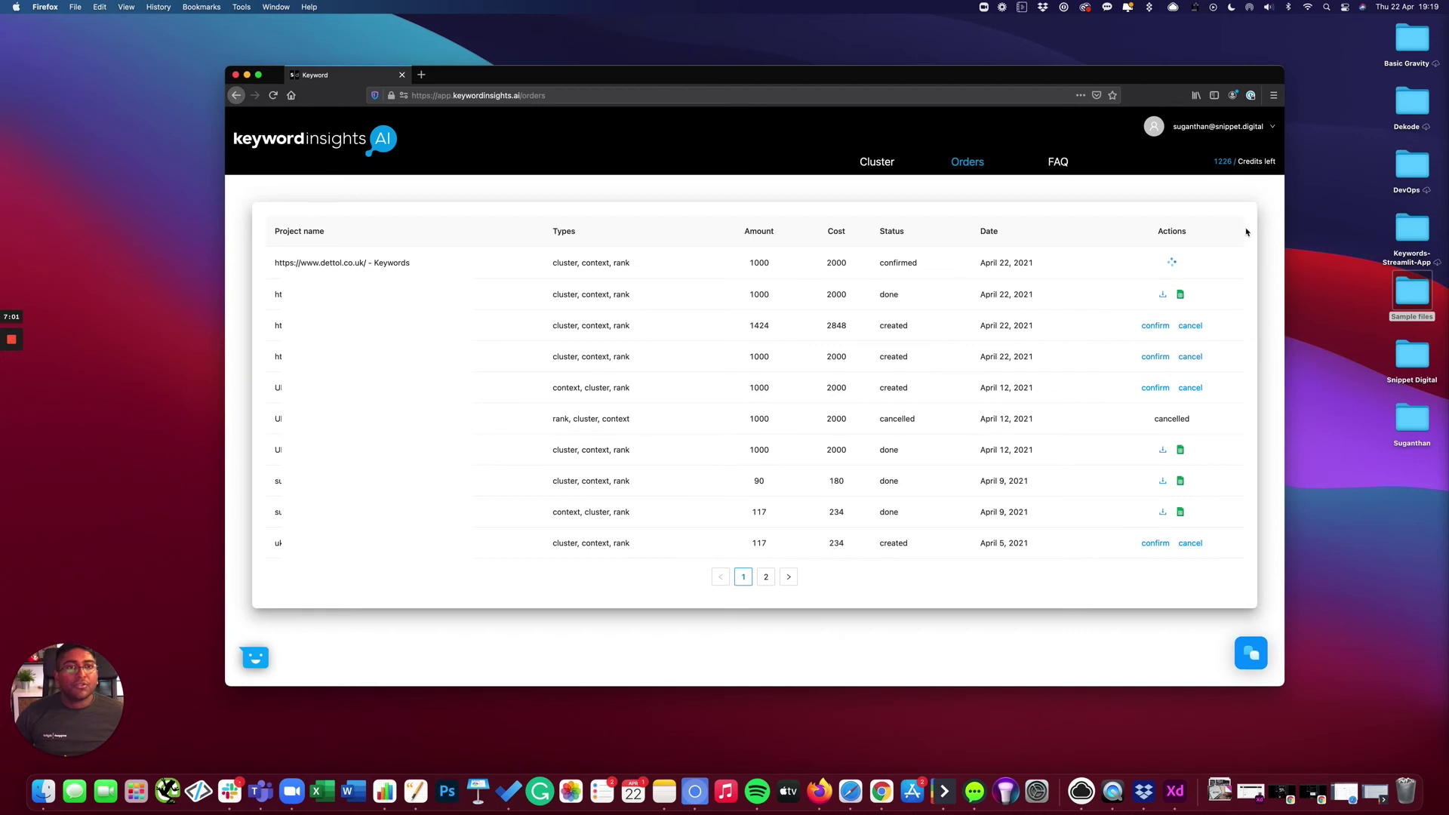
Step: View the available subscription plans and their credits, and look at the account options
left_click(1216, 127)
left_click(1194, 168)
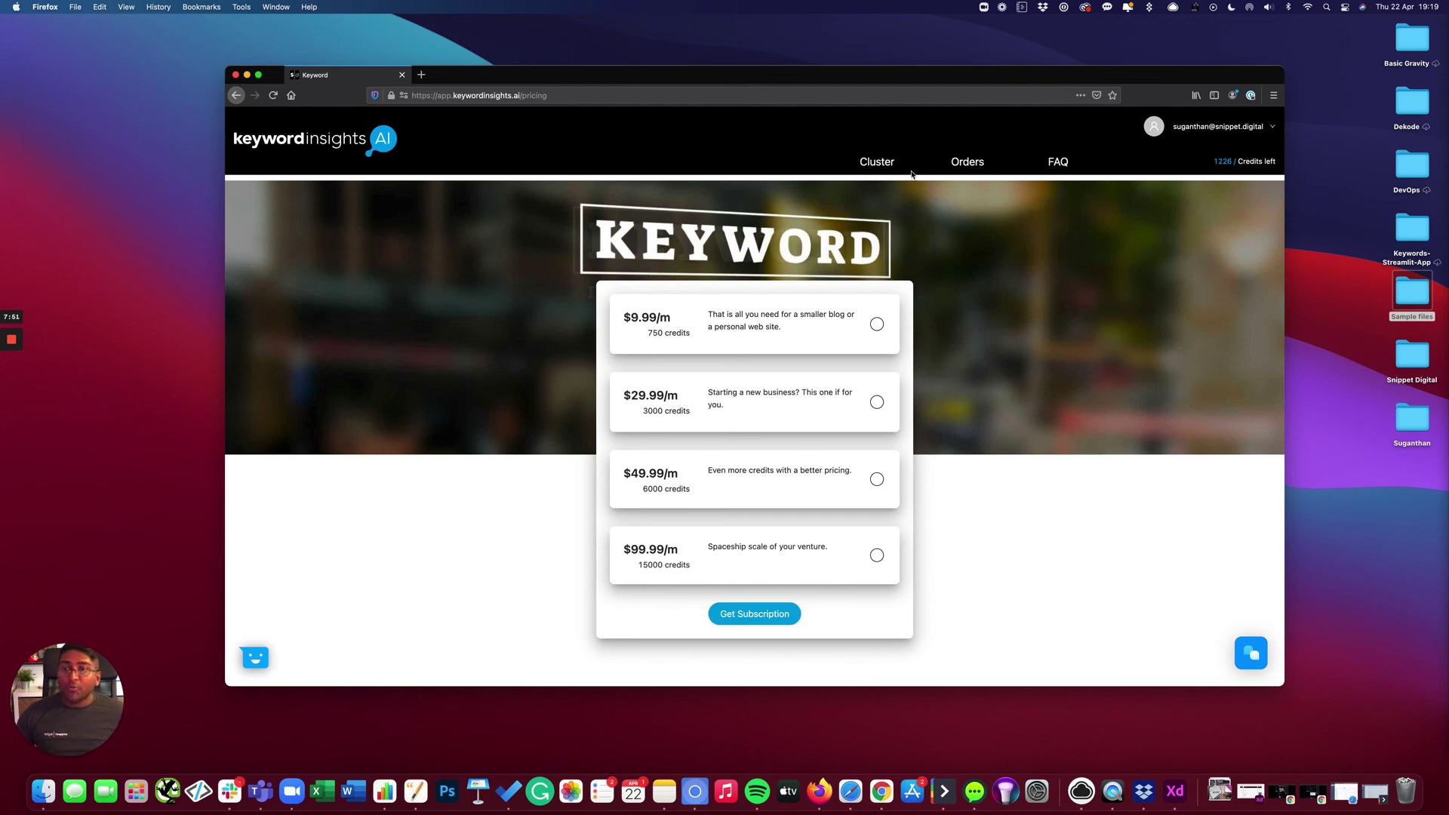
left_click(1215, 130)
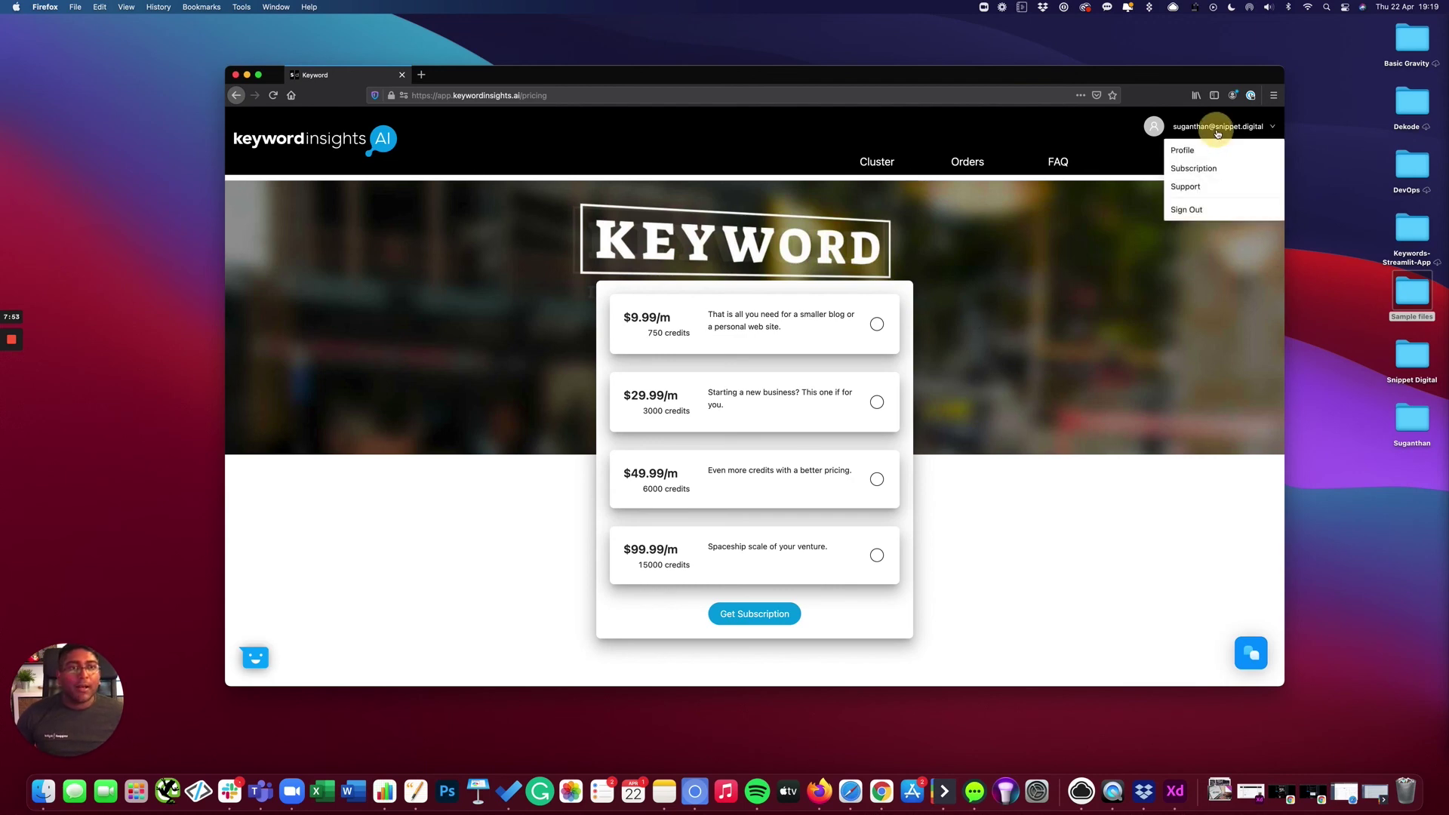
Step: Open the dettol.co.uk report in a new browser tab from its copied Google Sheets link
left_click(943, 791)
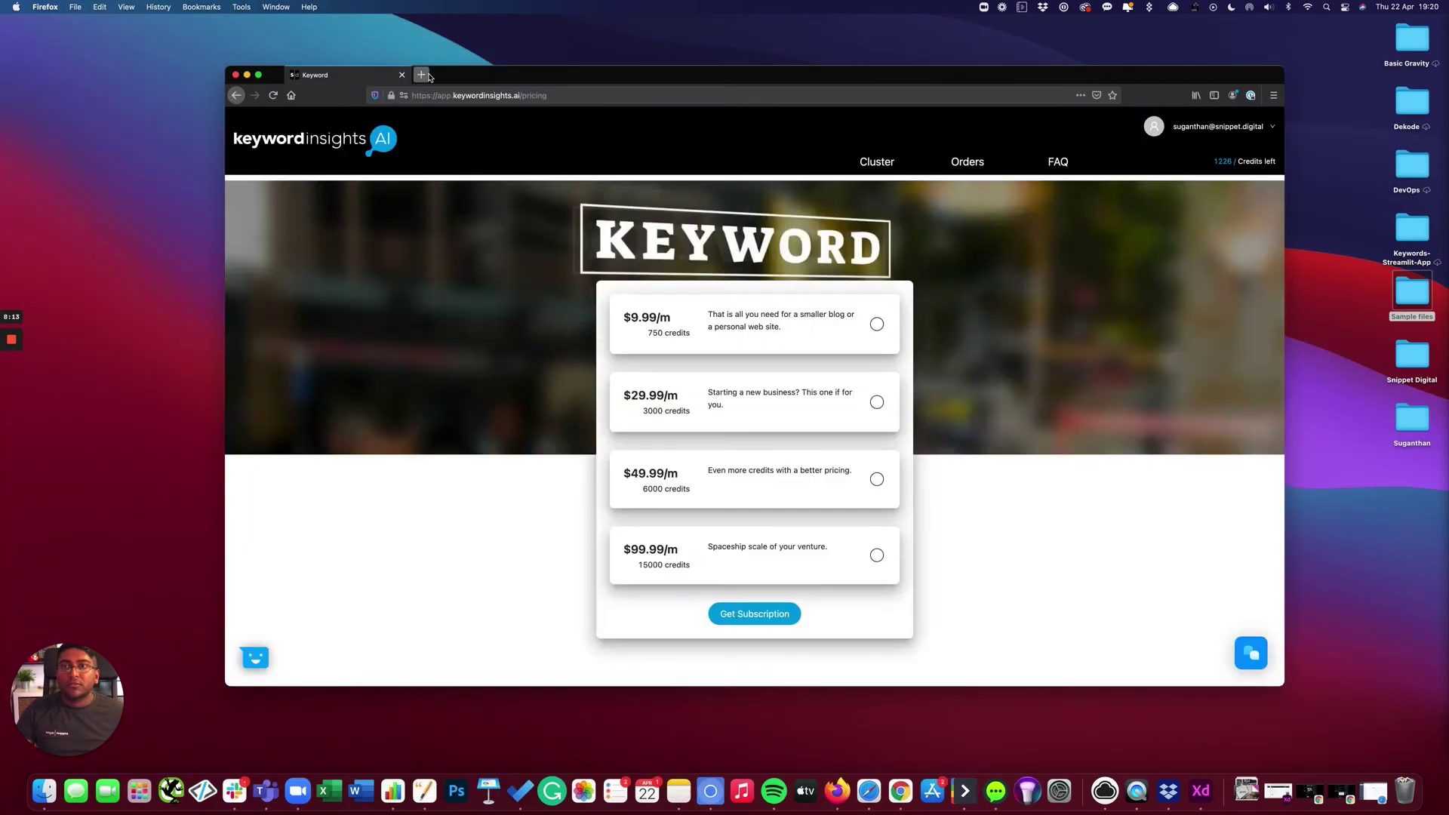
key("super+t")
key("super+v")
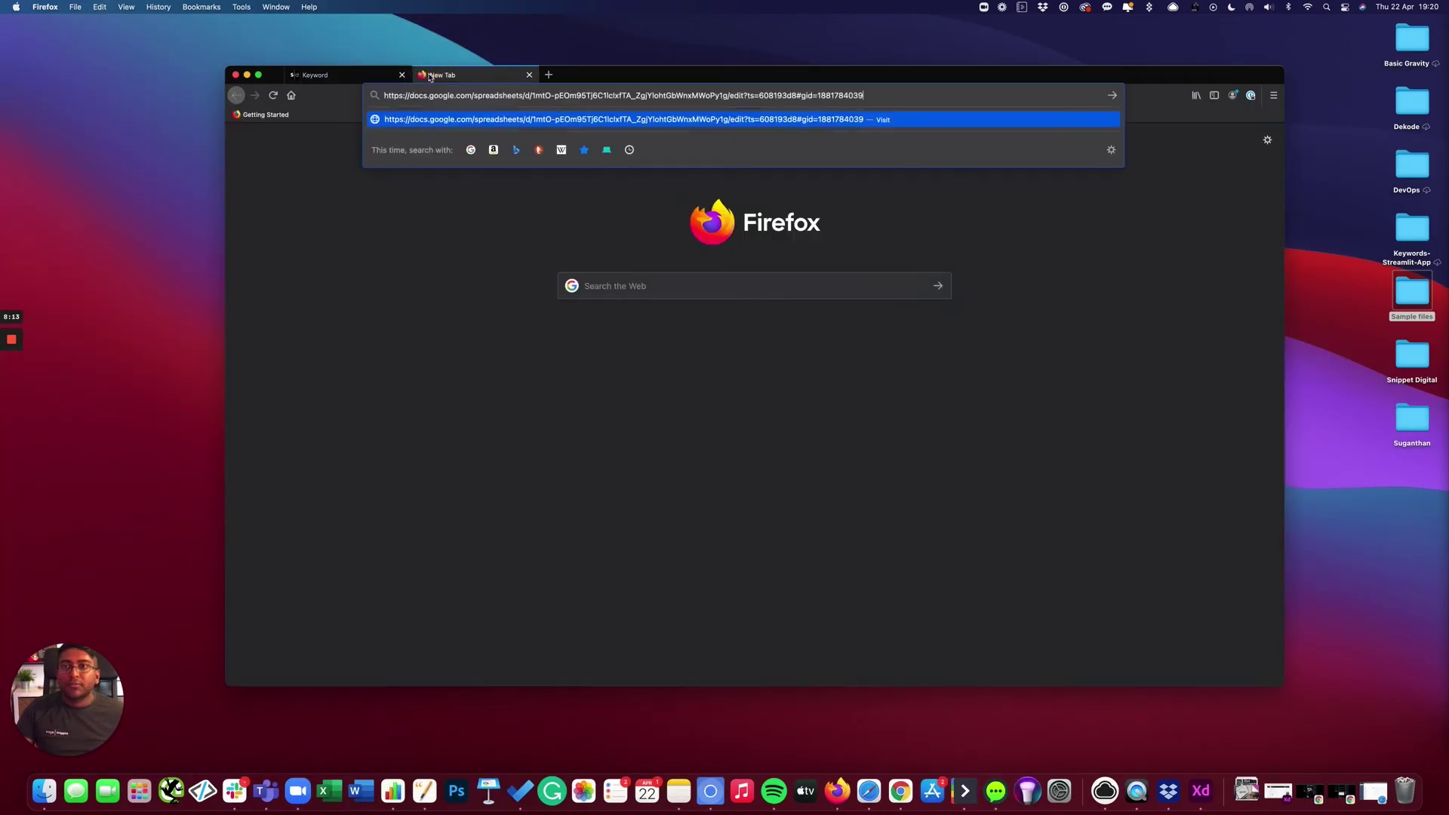
key("Return")
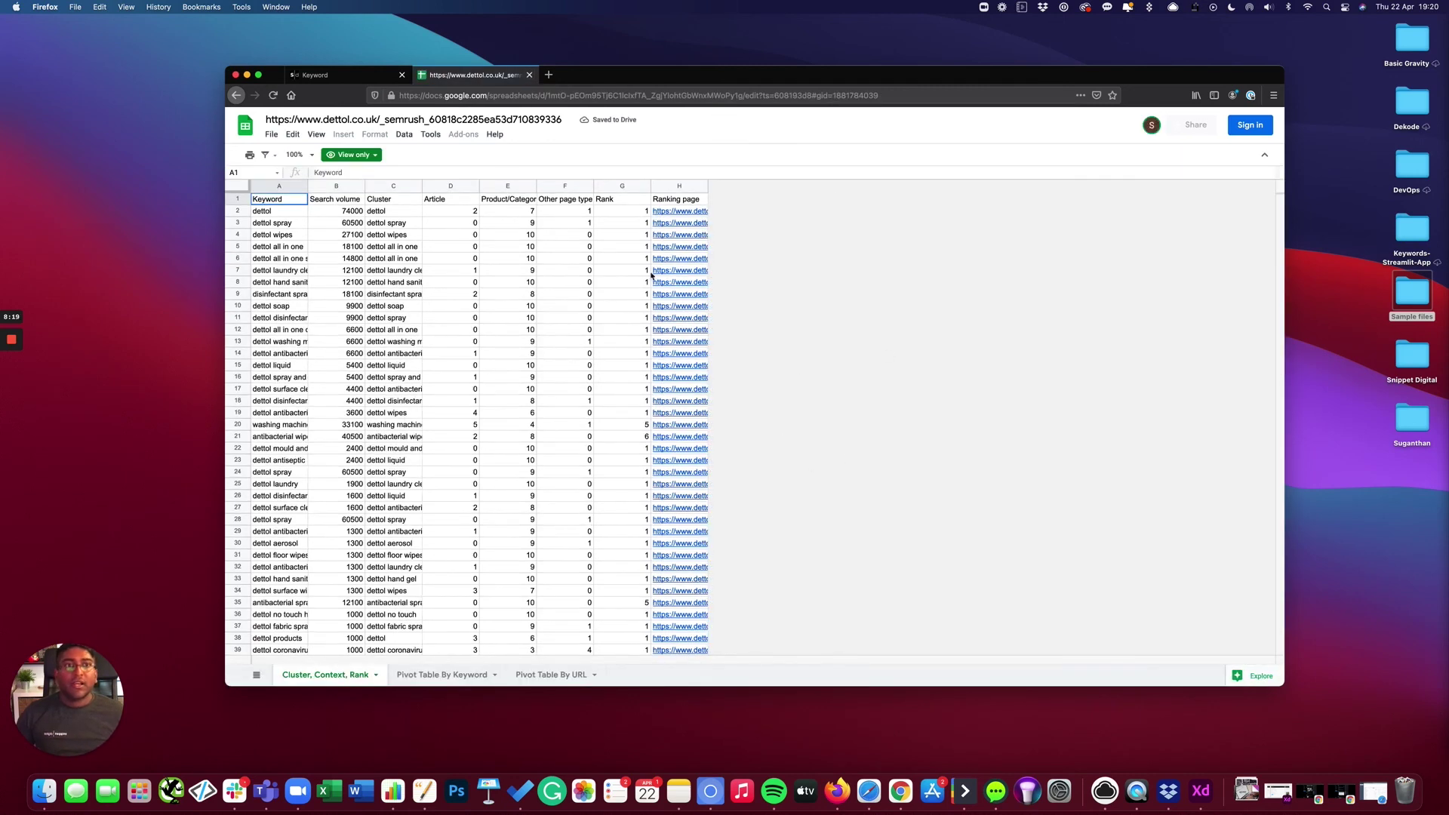
Step: Look through the report's Pivot Table By Keyword and Pivot Table By URL sheets, and return to the Cluster, Context, Rank sheet
left_click(346, 246)
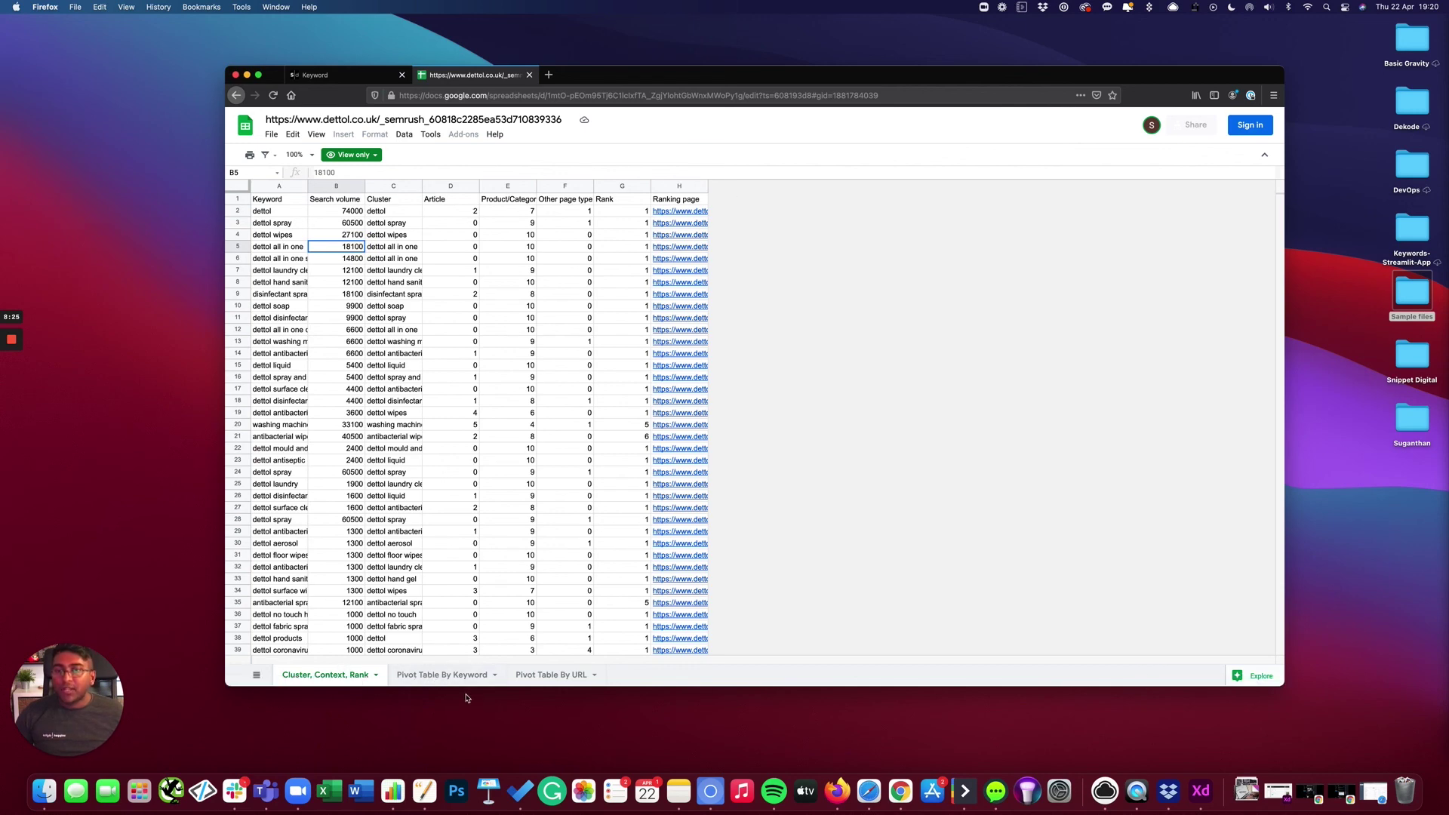
left_click(438, 674)
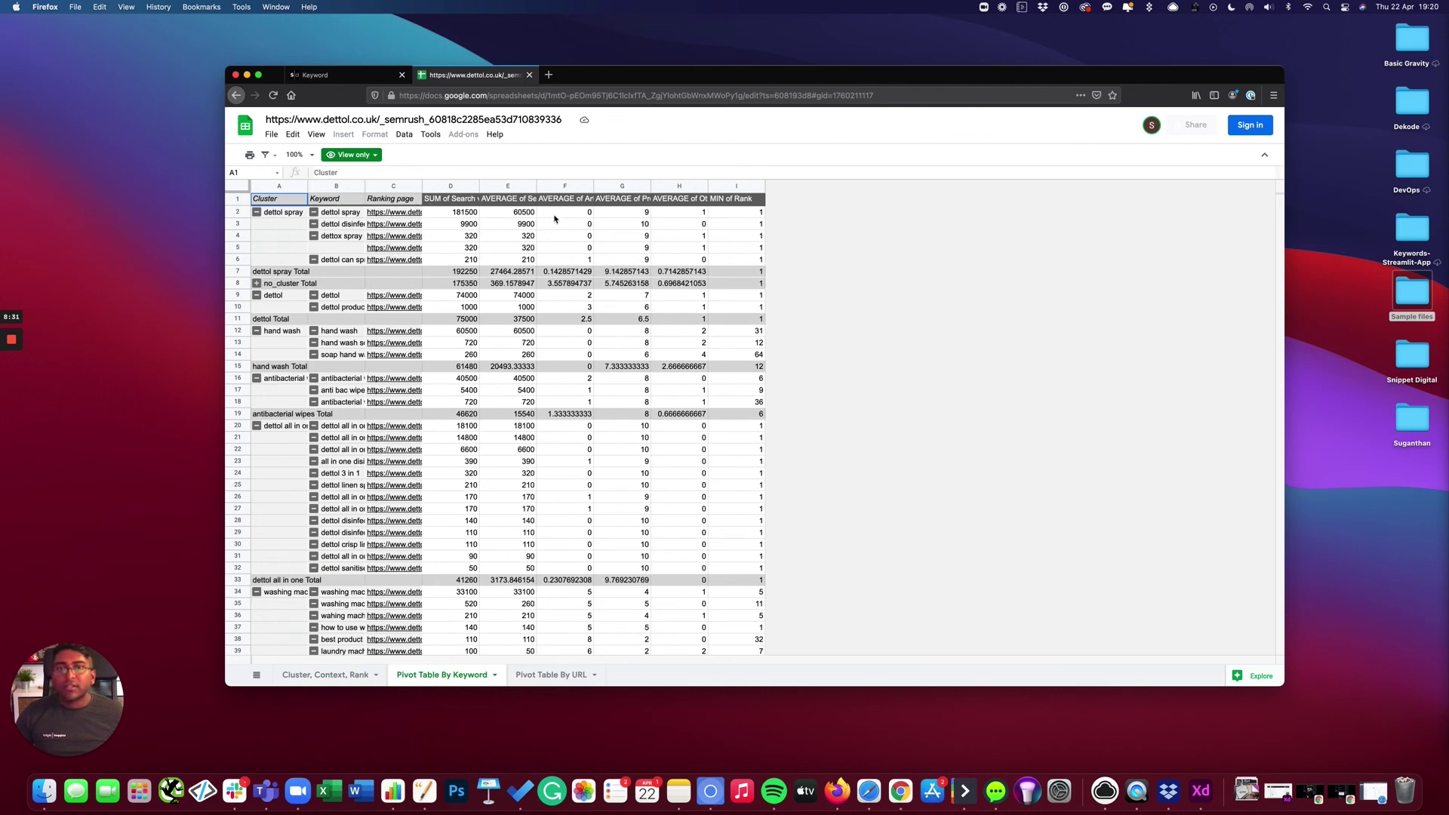
left_click(551, 674)
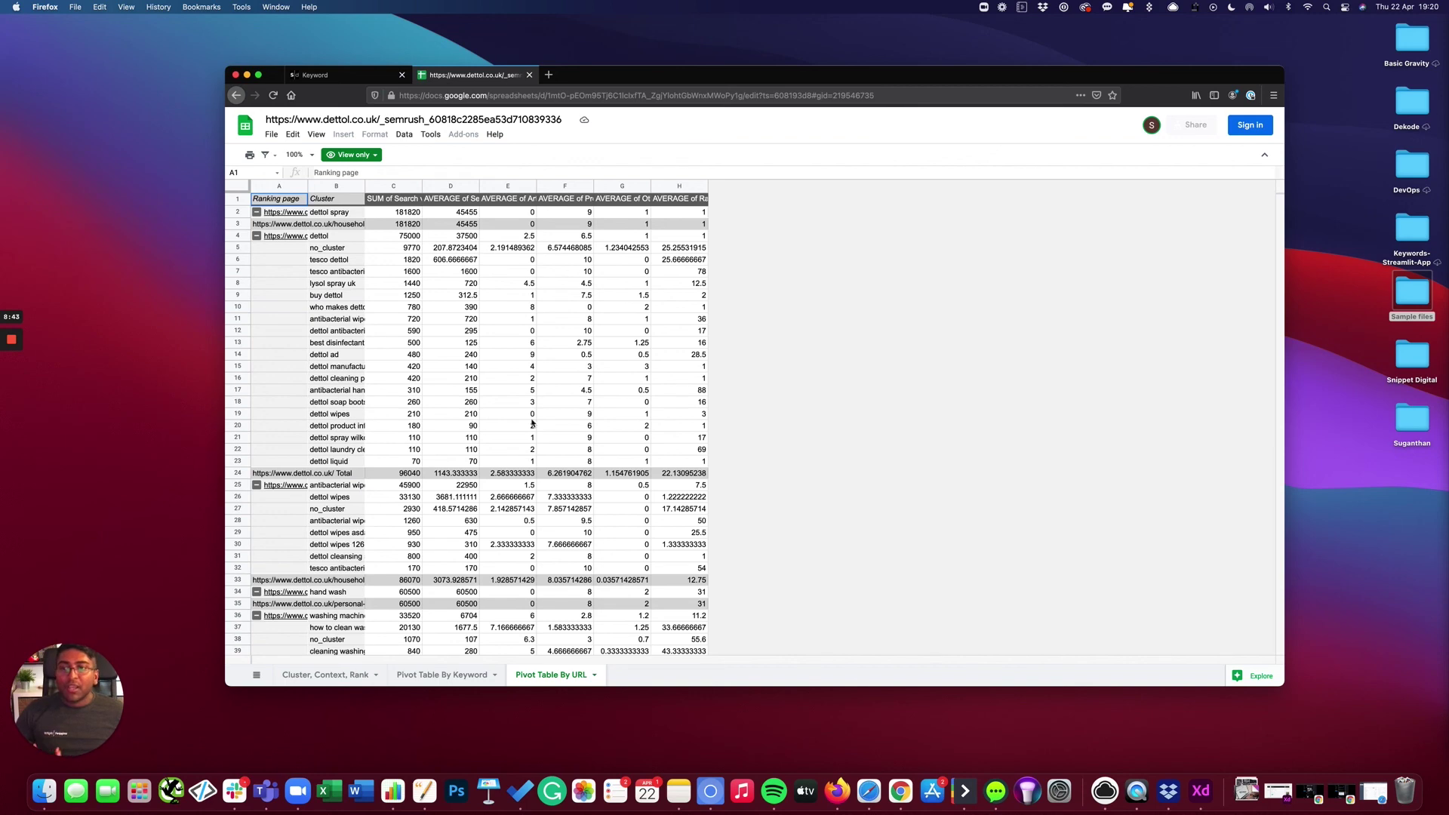
left_click(345, 679)
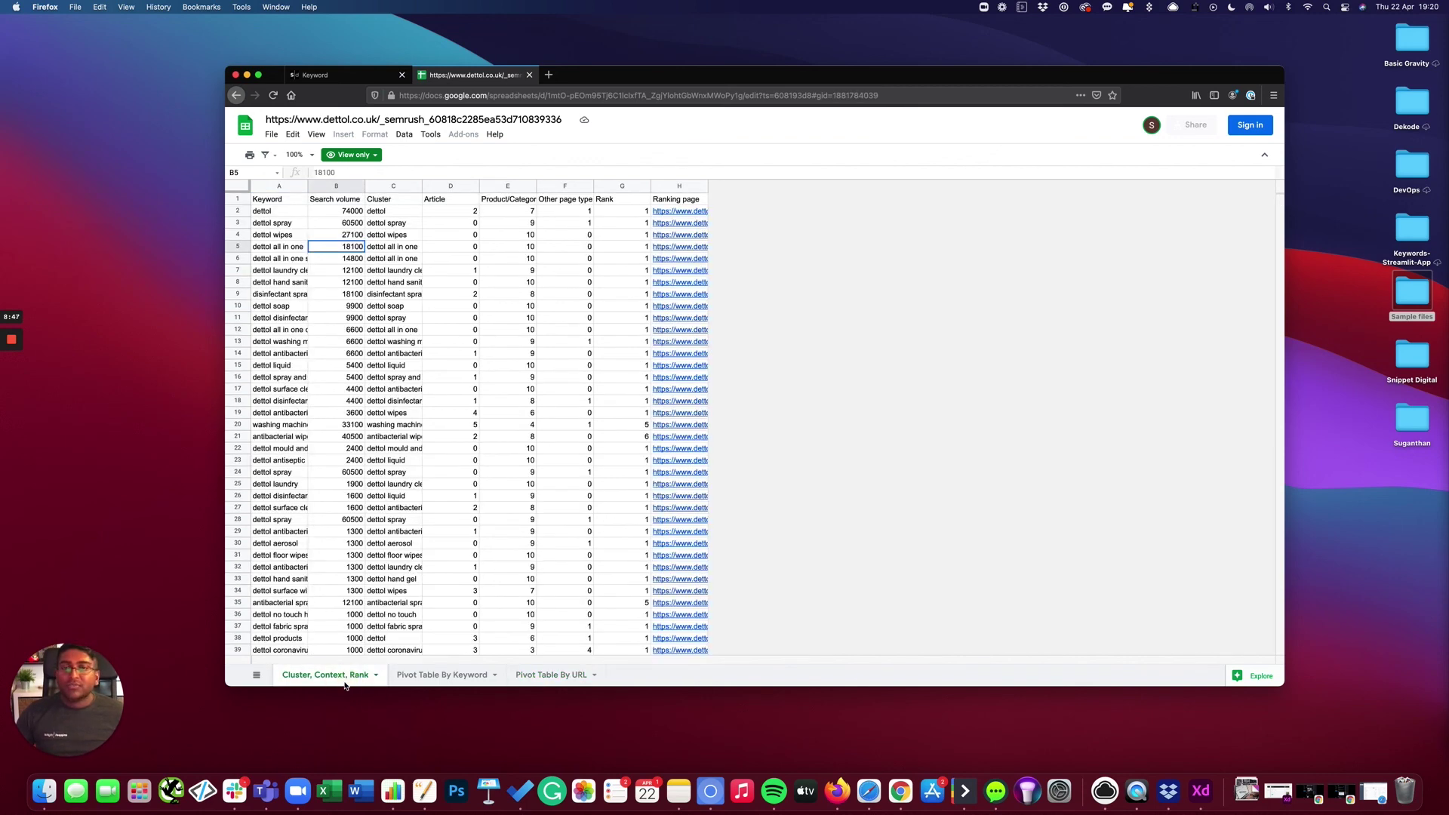